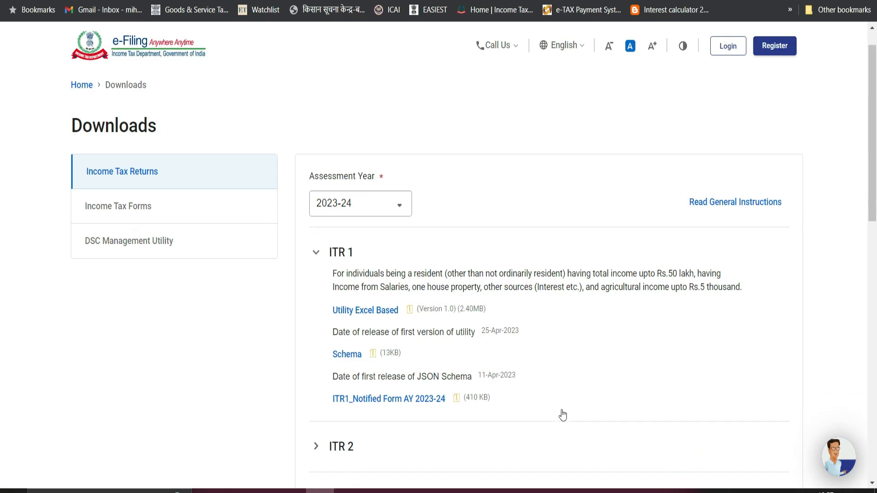
- Review the list of ITR forms offered on the Downloads page for assessment year 2023-24
scroll(340, 274, "down", 3)
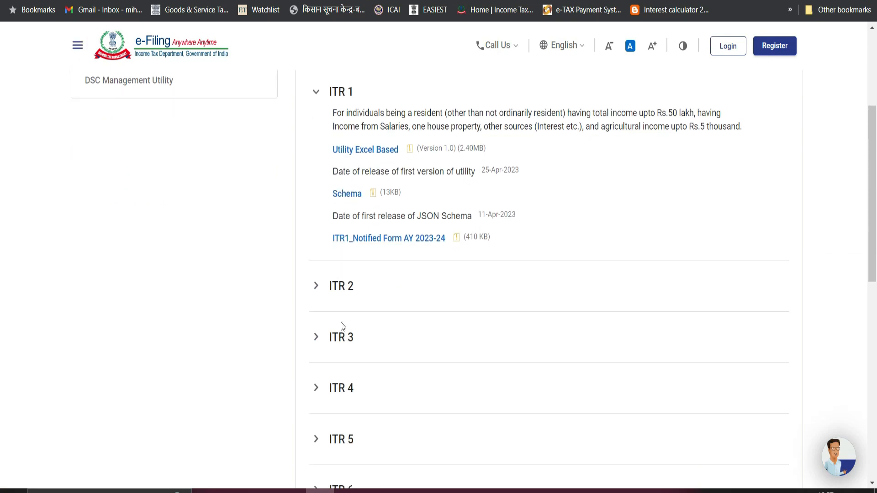
scroll(360, 456, "down", 2)
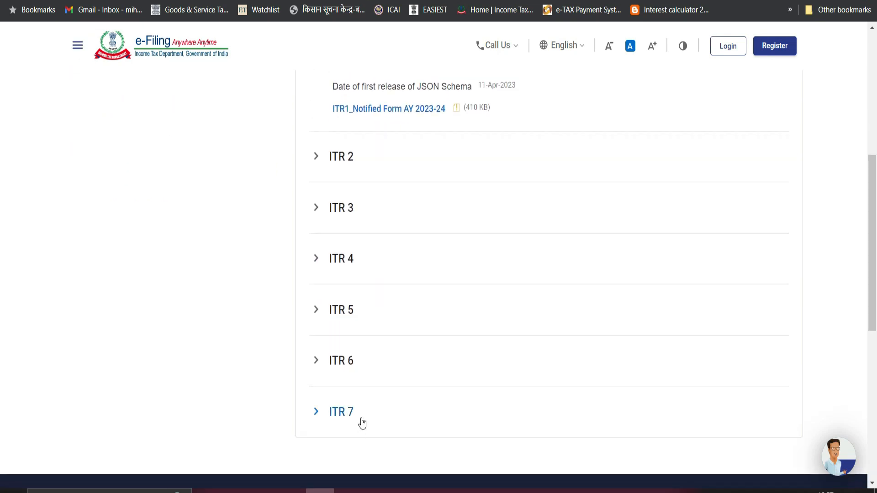
scroll(360, 422, "up", 7)
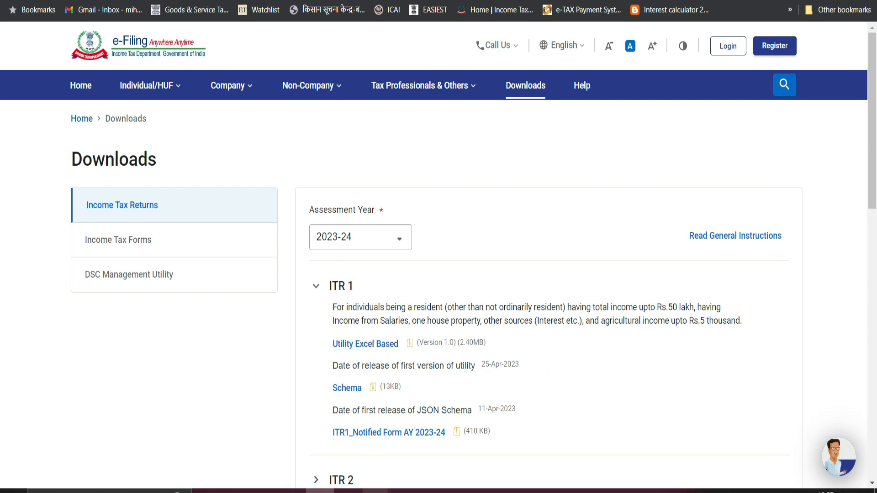
- Look over the ITR-1 workbook in Excel, the Form 16 PDF in Edge and the HRA calculation sheet, ending on the ITR-1 workbook
mouse_move(376, 491)
left_click(396, 463)
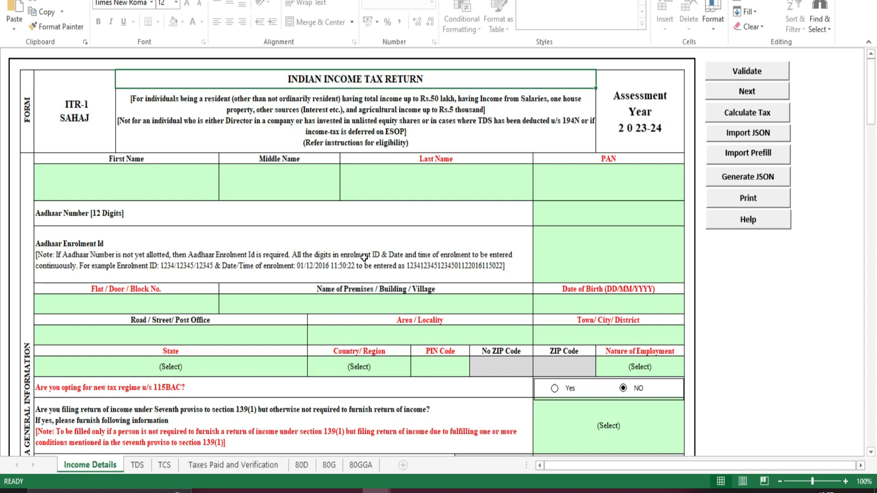
left_click(232, 490)
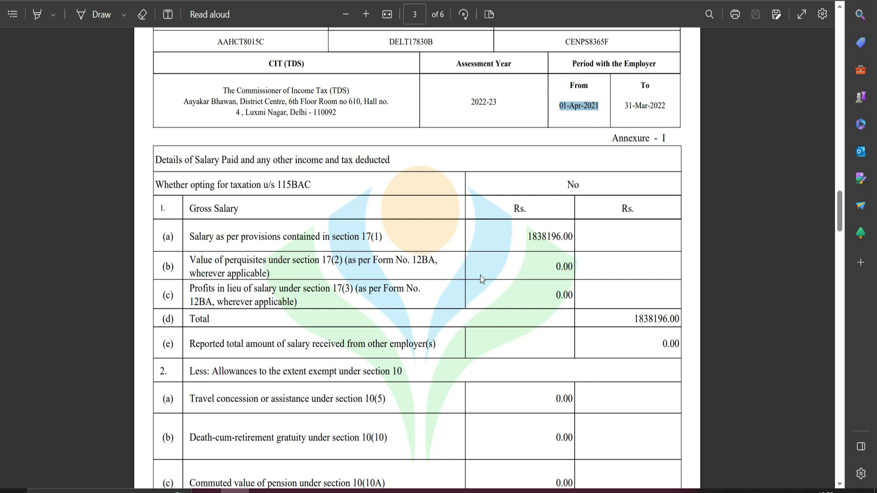
left_click(377, 491)
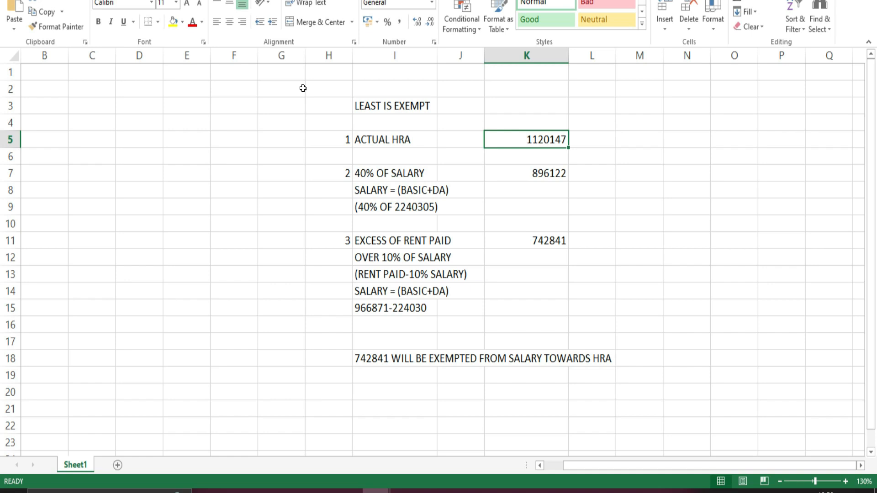
mouse_move(376, 490)
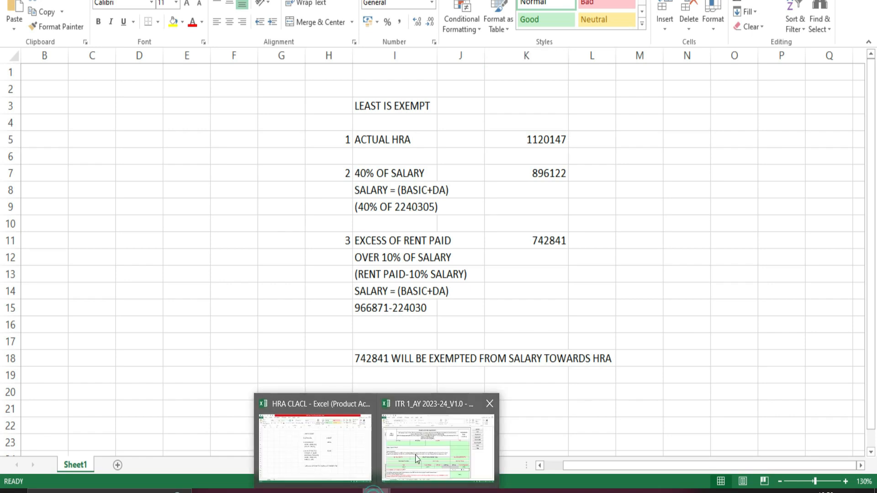
left_click(415, 455)
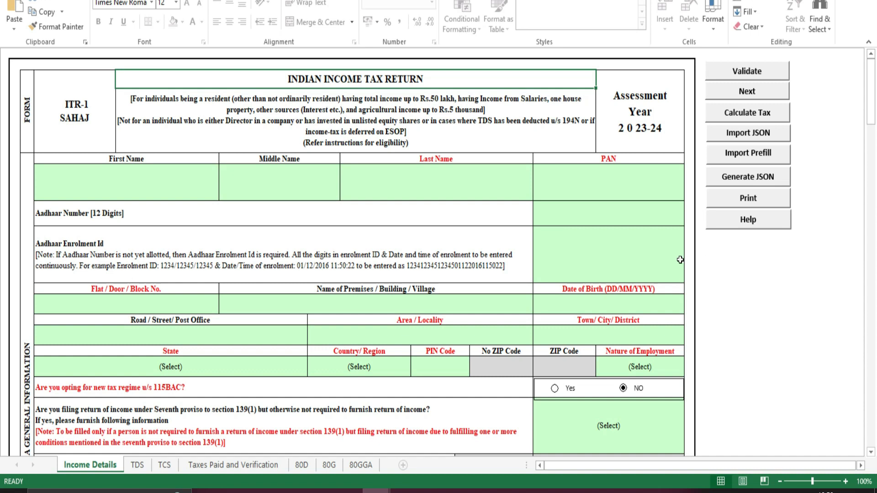
- Set the Nature of Employment in the general information section of the ITR-1 form to Others
scroll(633, 262, "down", 4)
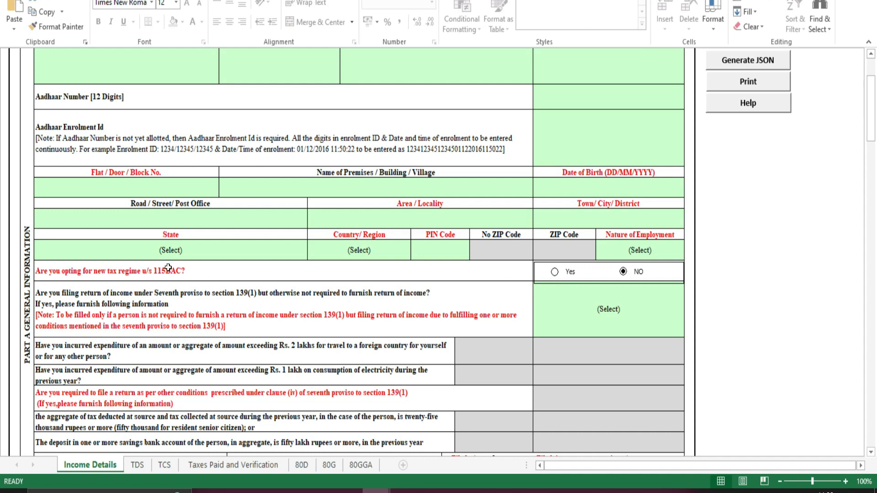
scroll(274, 230, "up", 3)
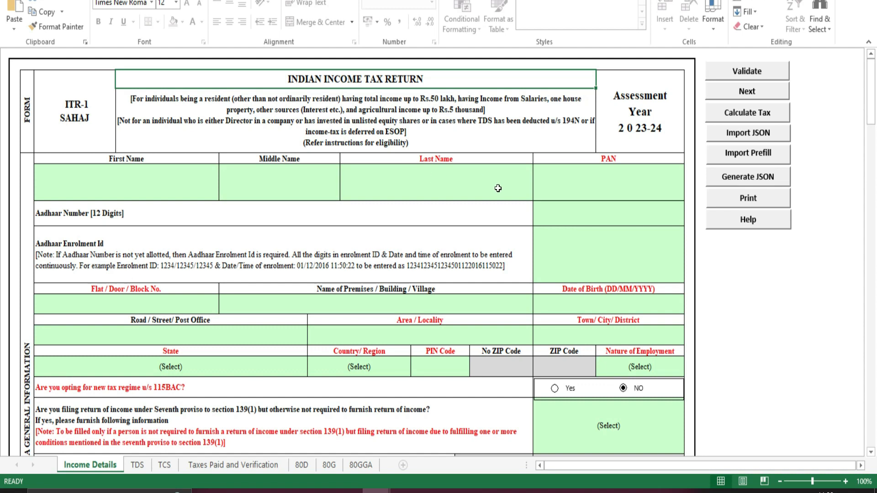
scroll(498, 188, "down", 1)
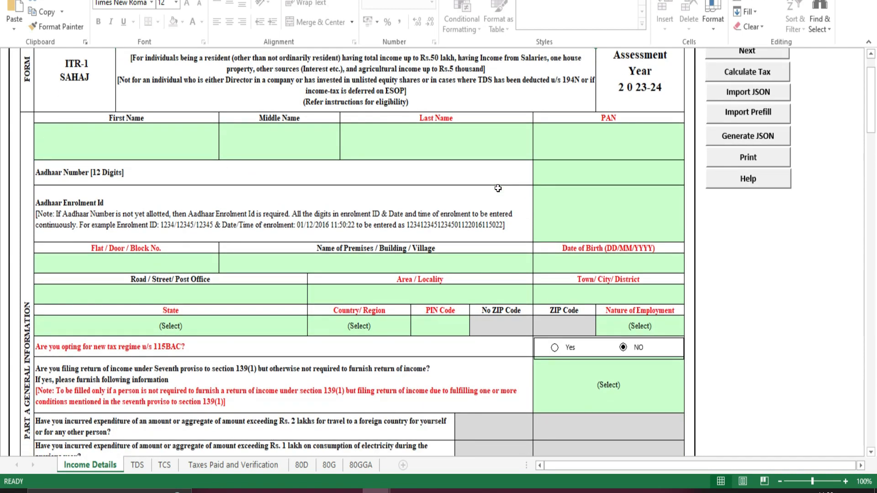
scroll(499, 188, "down", 2)
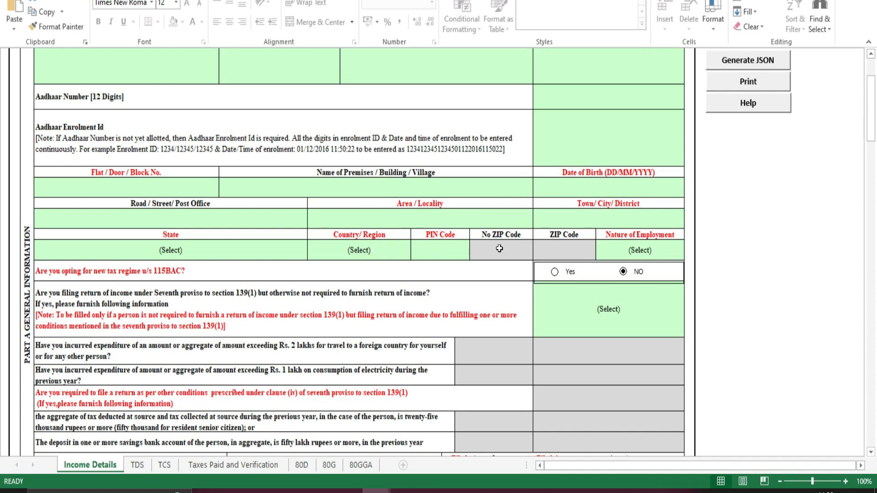
left_click(653, 257)
left_click(689, 254)
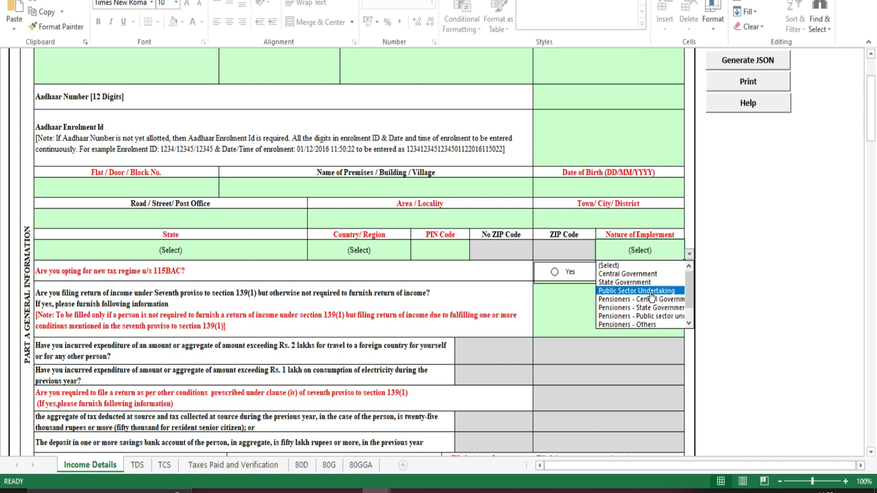
left_click_drag(691, 283, 692, 303)
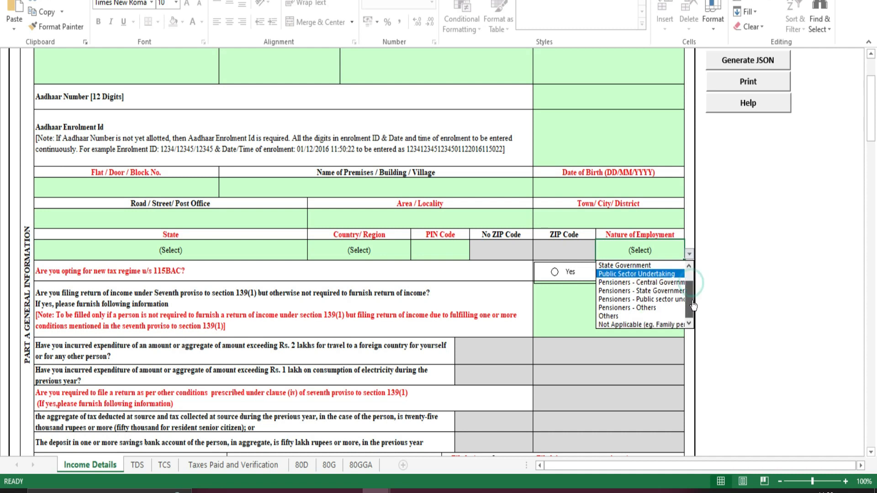
left_click(639, 316)
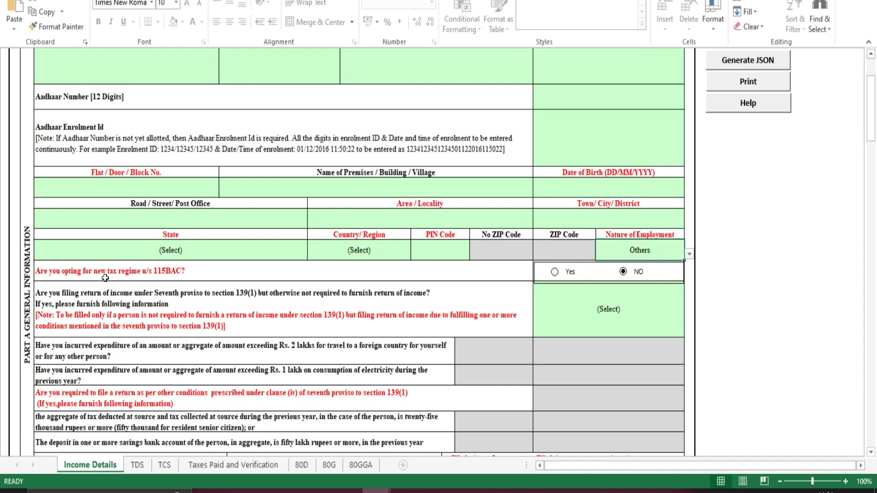
- In the HRA calculation workbook, enter 700000 in cell C7 and EXEMPT in C8 to note the new regime's limit
left_click(72, 270)
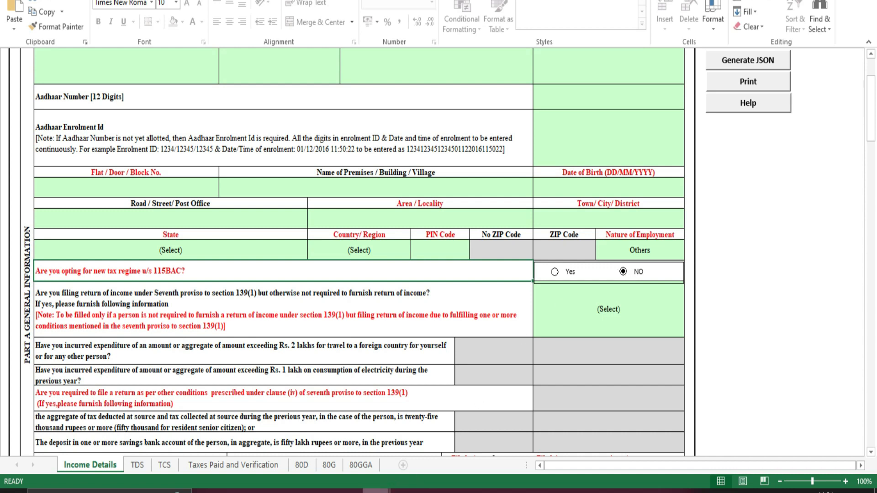
mouse_move(377, 489)
left_click(328, 457)
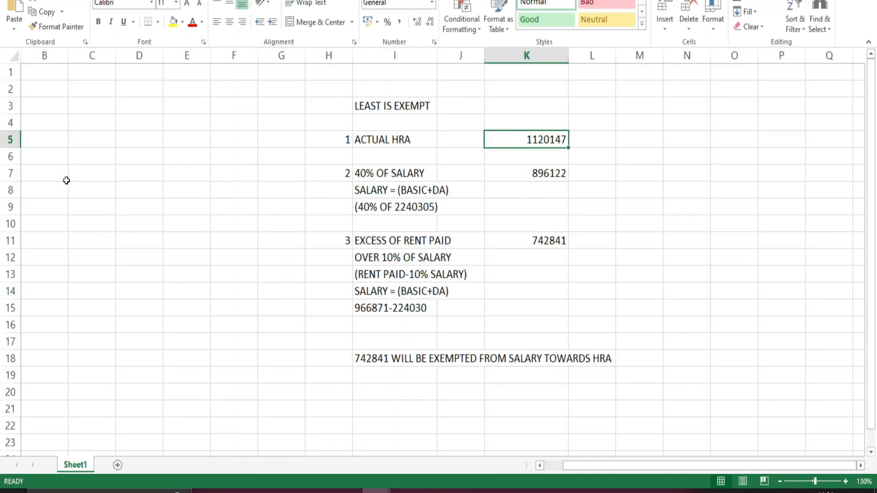
left_click(84, 169)
type("700000")
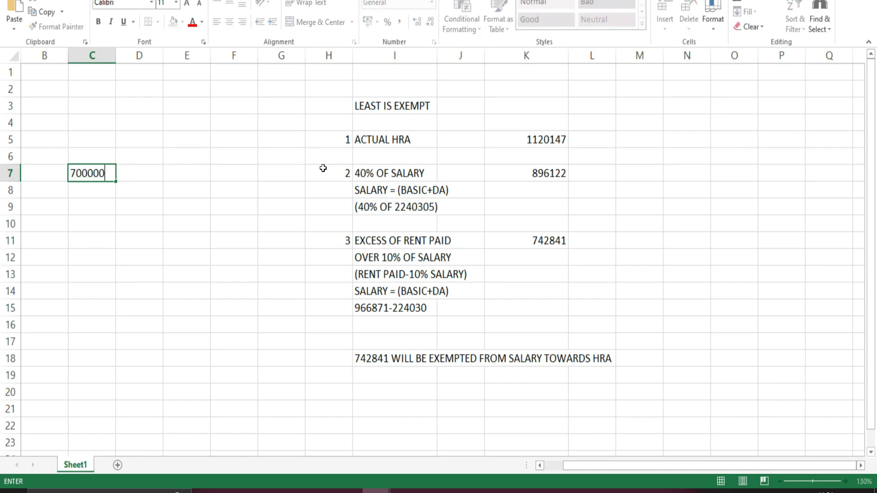
key("Return")
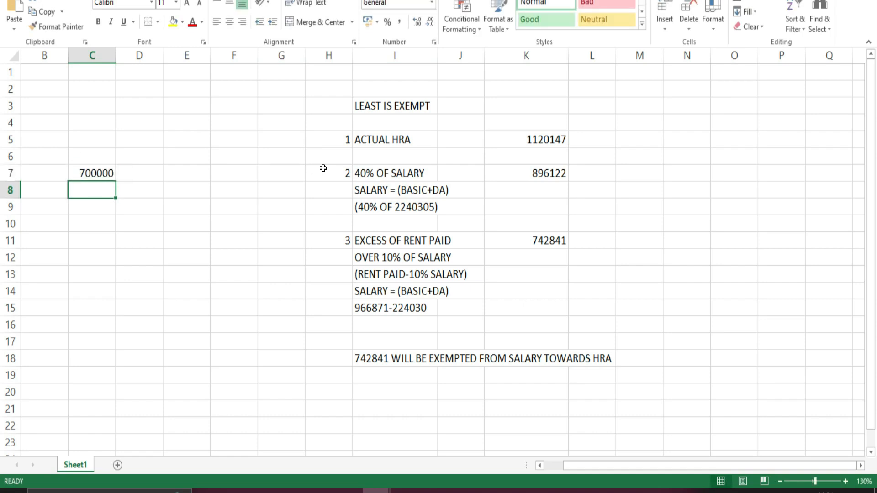
type("EXEMPT")
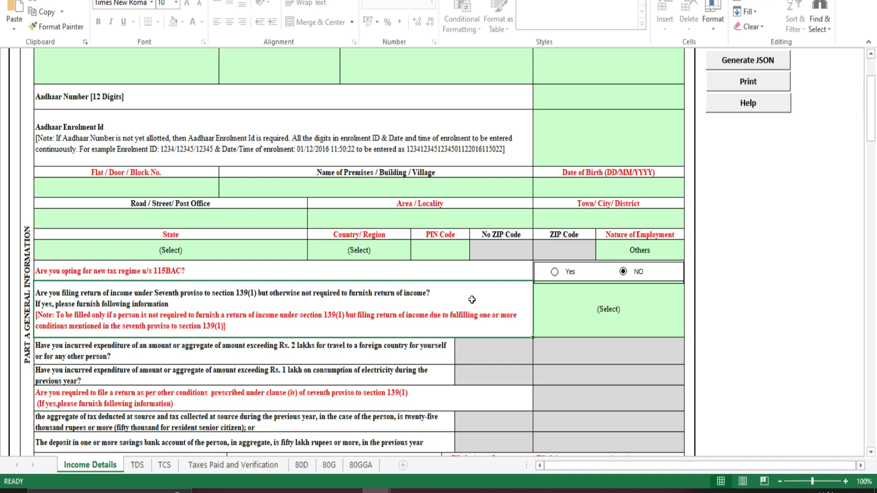
- In the ITR-1 form, answer No to filing the return under the seventh proviso to section 139(1)
left_click(608, 309)
left_click(690, 330)
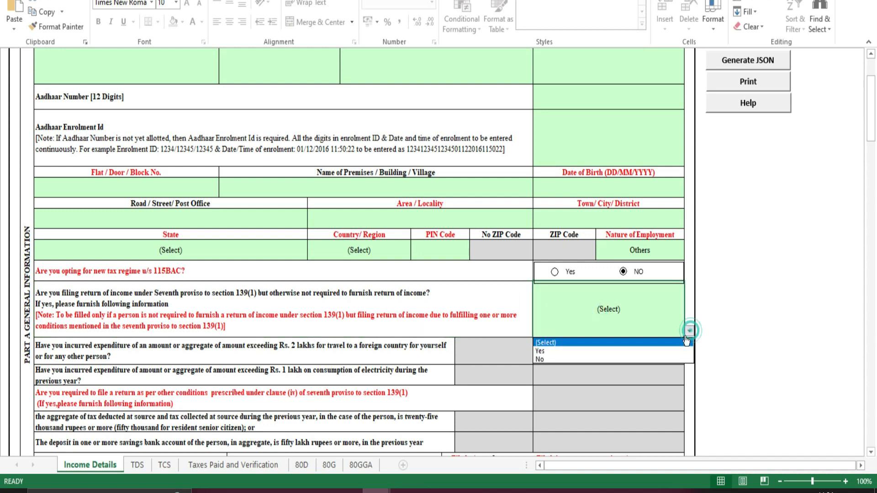
left_click(658, 359)
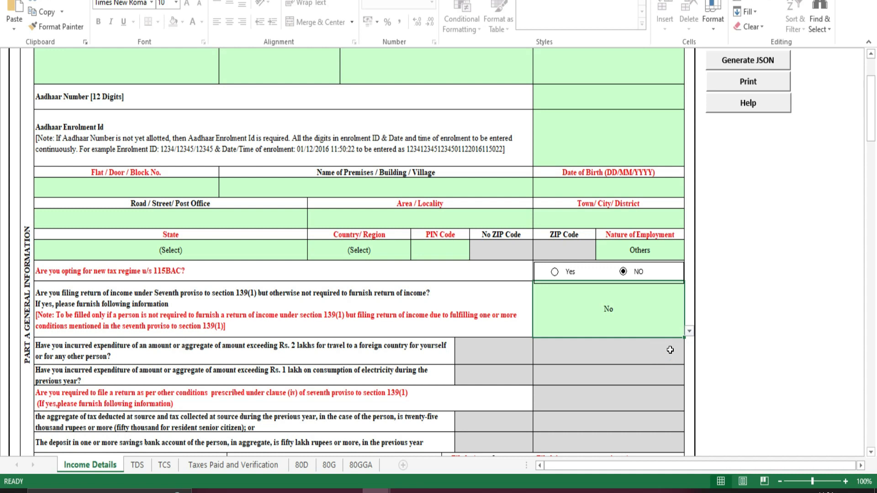
- Set the Filed u/s section of the return to 139(1)-On or before due date
scroll(593, 274, "down", 2)
left_click(525, 196)
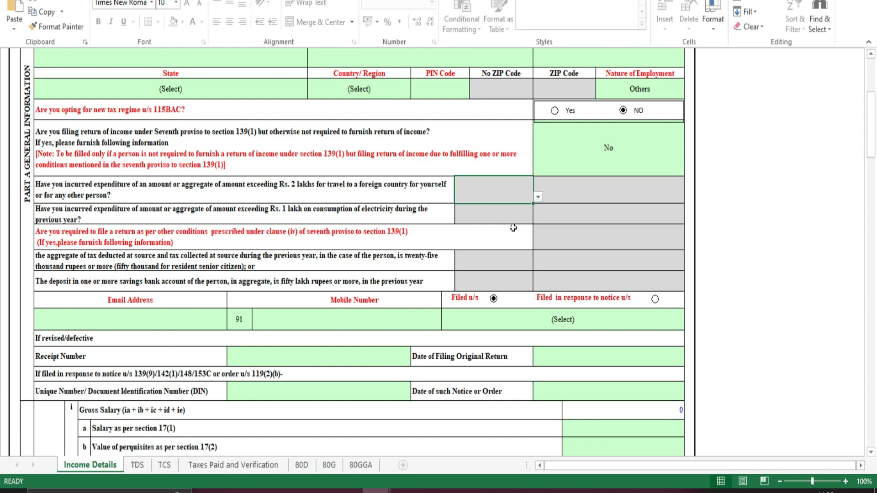
scroll(513, 226, "down", 1)
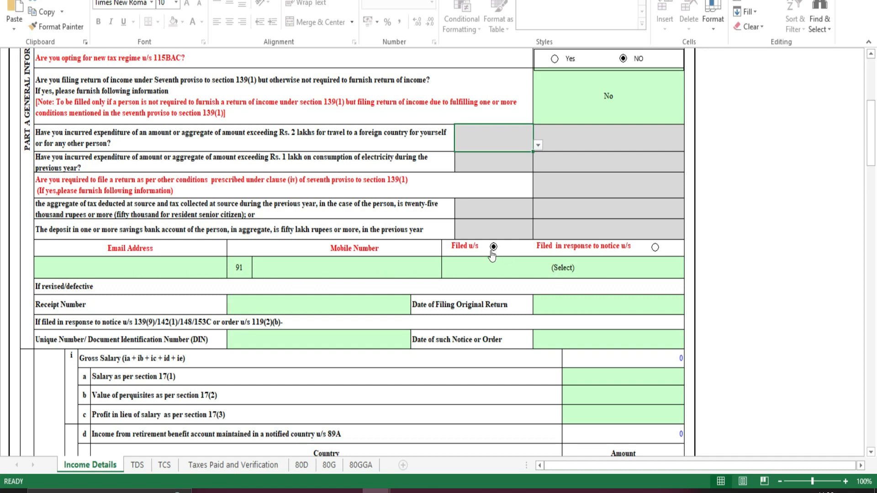
left_click(663, 268)
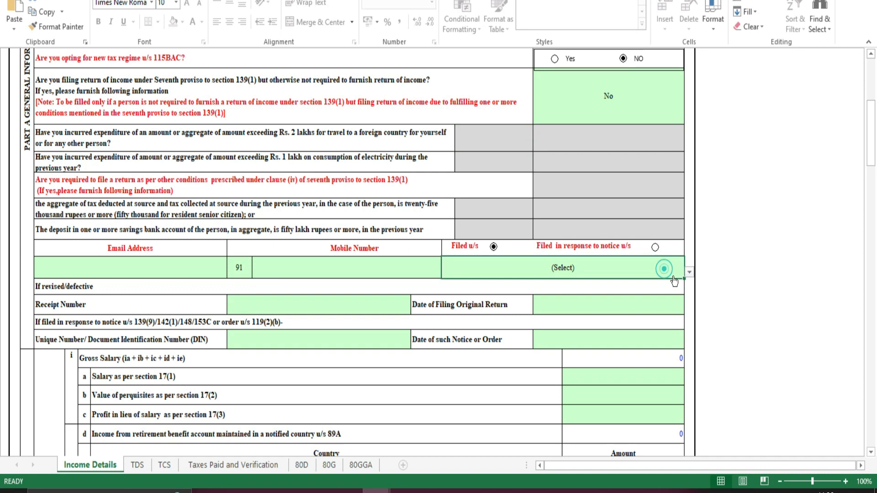
left_click(688, 274)
left_click(601, 292)
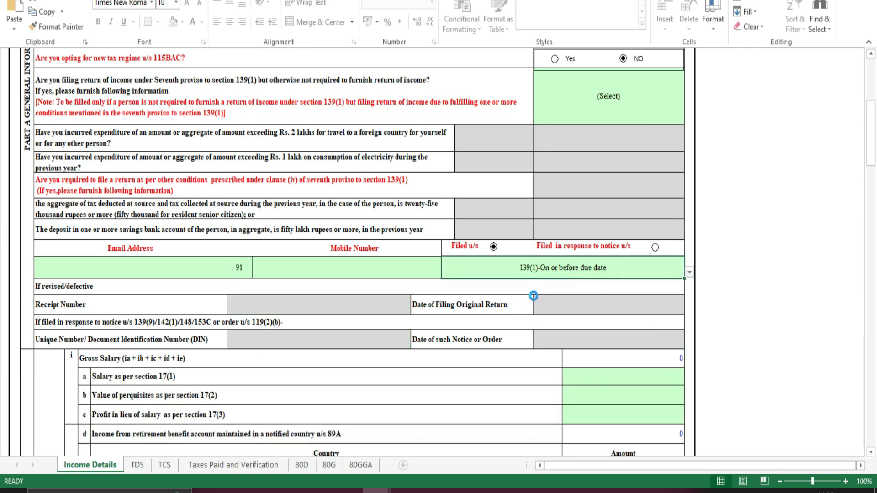
- Select the ITR-1 amount cell for salary under section 17(1) and examine the gross salary figures in the Form 16 PDF in Edge
scroll(535, 296, "down", 2)
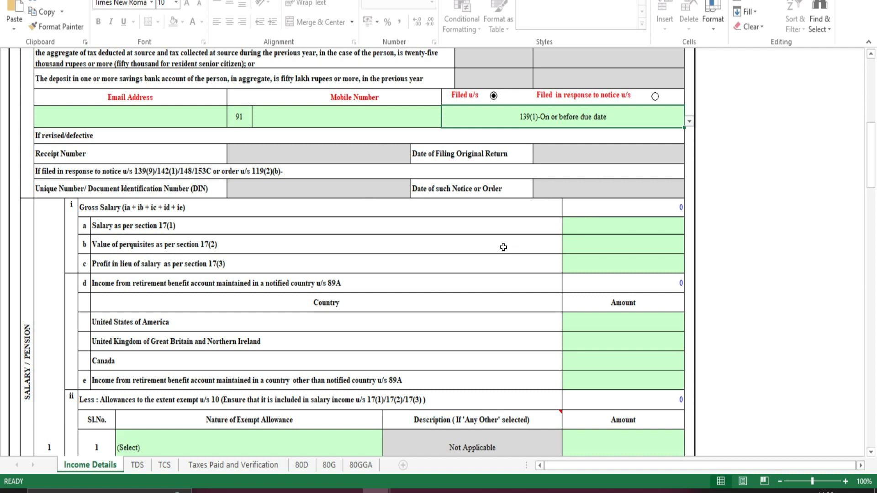
scroll(507, 246, "up", 6)
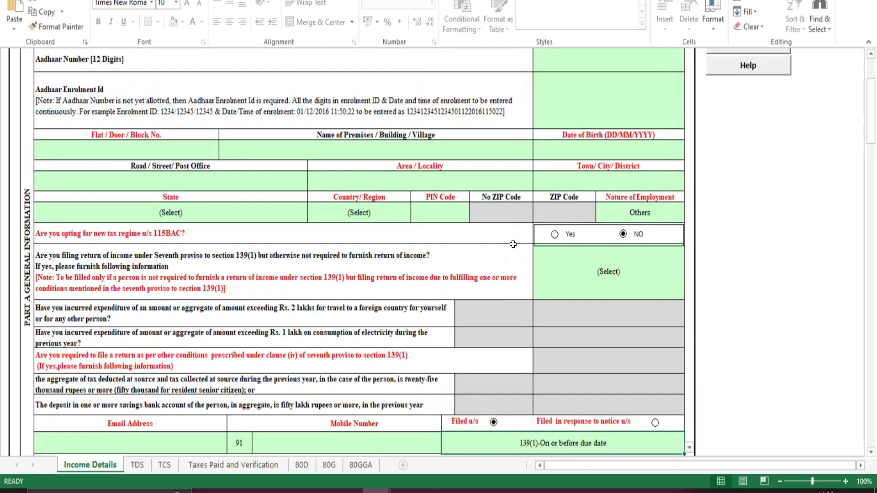
scroll(514, 243, "down", 7)
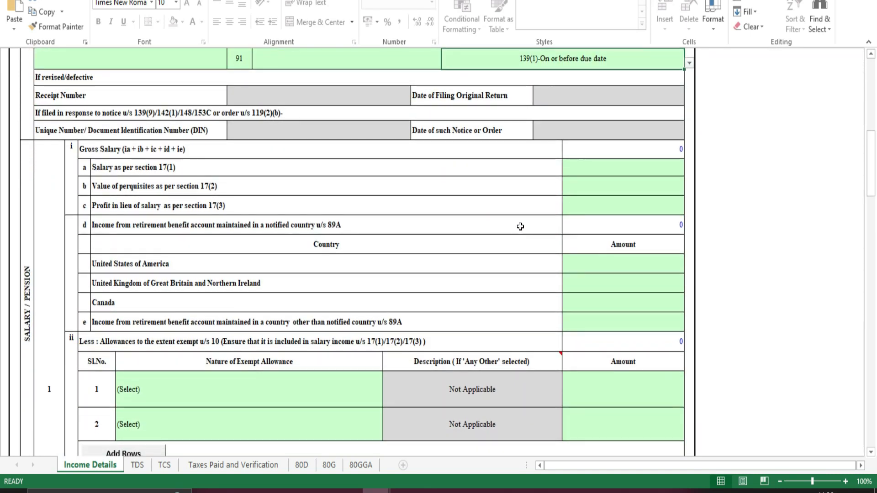
left_click(586, 170)
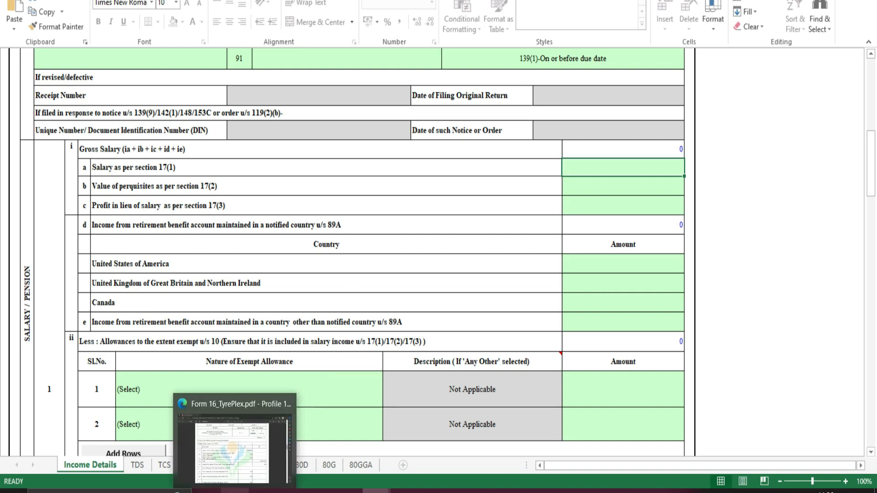
left_click(234, 430)
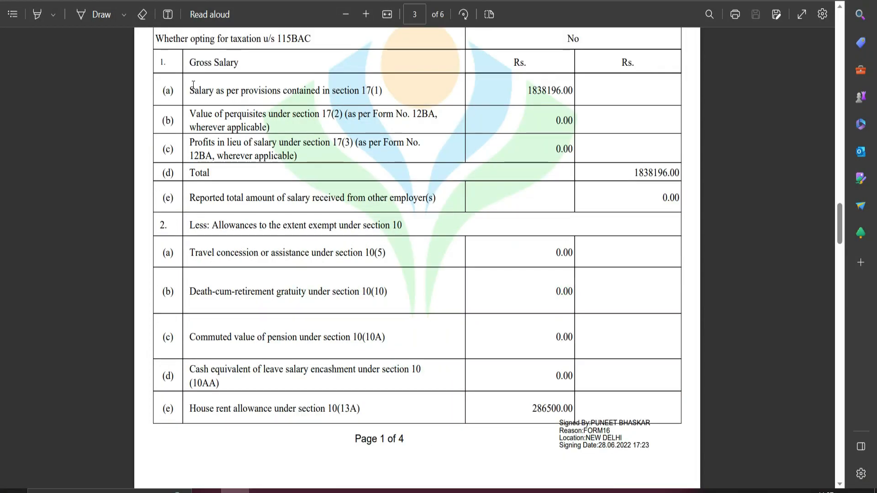
scroll(249, 120, "up", 2)
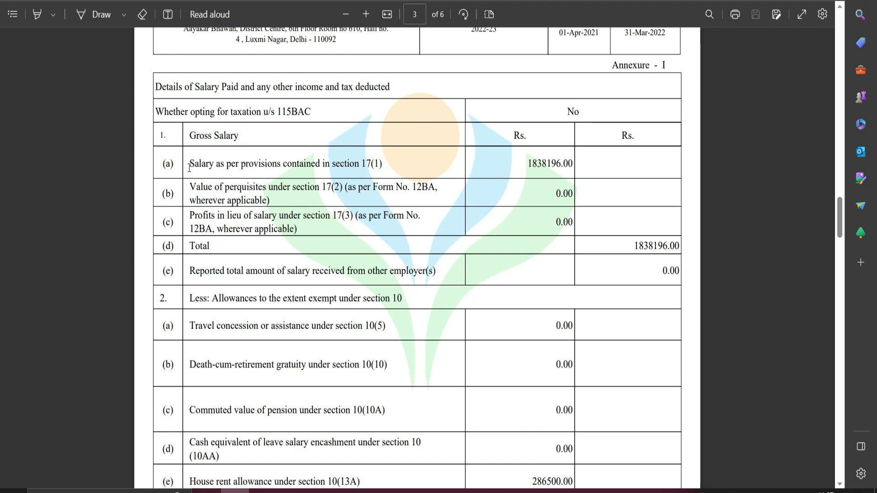
left_click_drag(189, 167, 384, 165)
left_click_drag(528, 166, 569, 164)
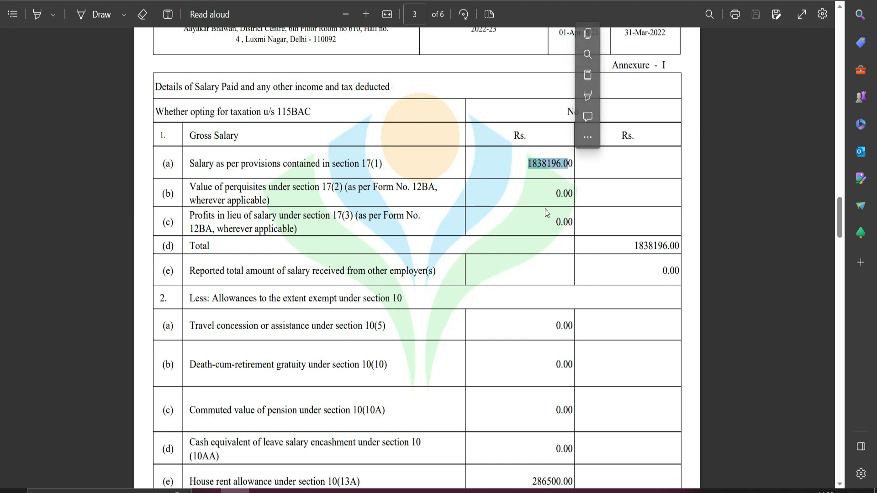
left_click_drag(549, 193, 573, 195)
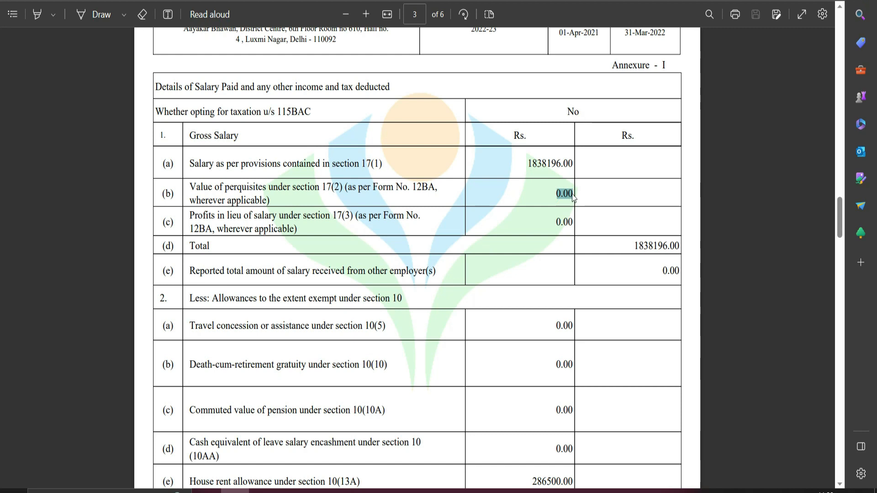
left_click_drag(525, 163, 569, 168)
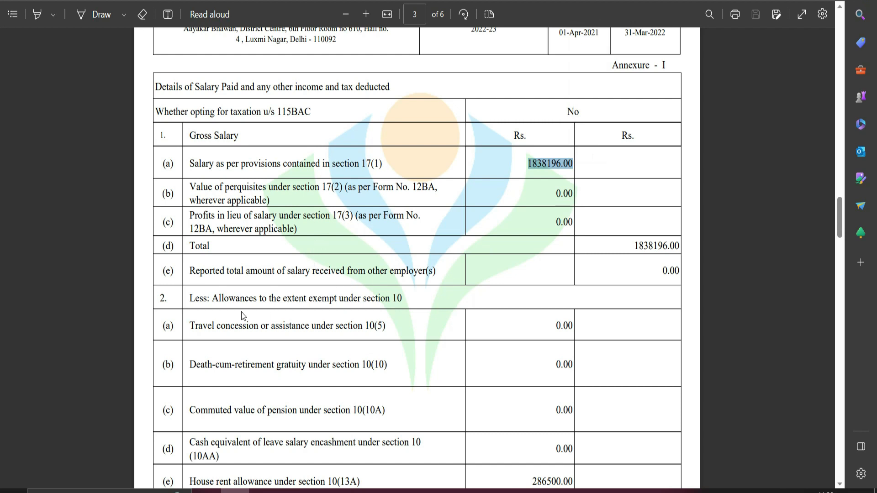
- Examine the allowances exempt under section 10 in Form 16, down to the house rent allowance row
scroll(243, 315, "down", 2)
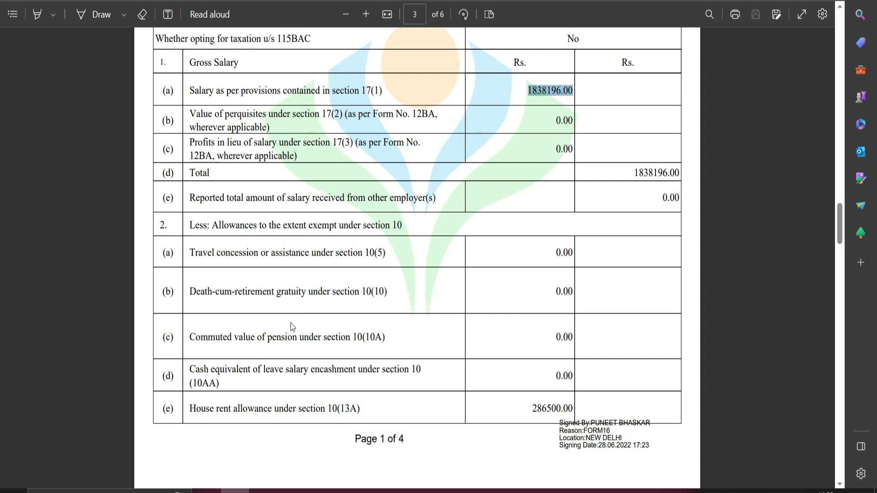
scroll(293, 326, "down", 2)
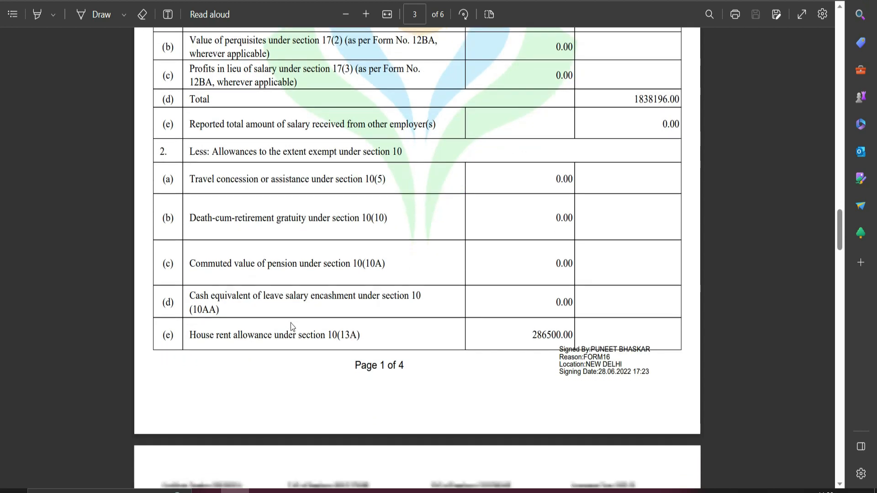
left_click_drag(258, 298, 428, 301)
left_click_drag(192, 339, 371, 343)
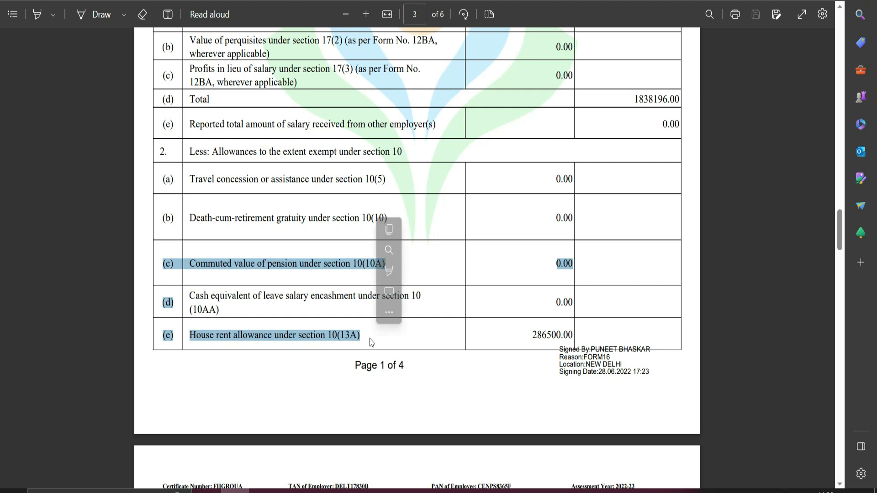
left_click(371, 342)
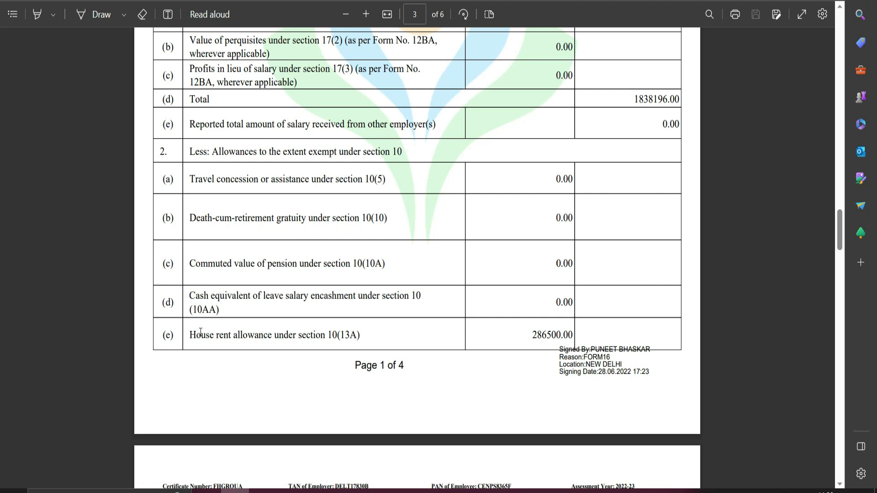
- Switch to the HRA calculation workbook in Excel and review the three numbered conditions under the LEAST IS EXEMPT heading
mouse_move(235, 491)
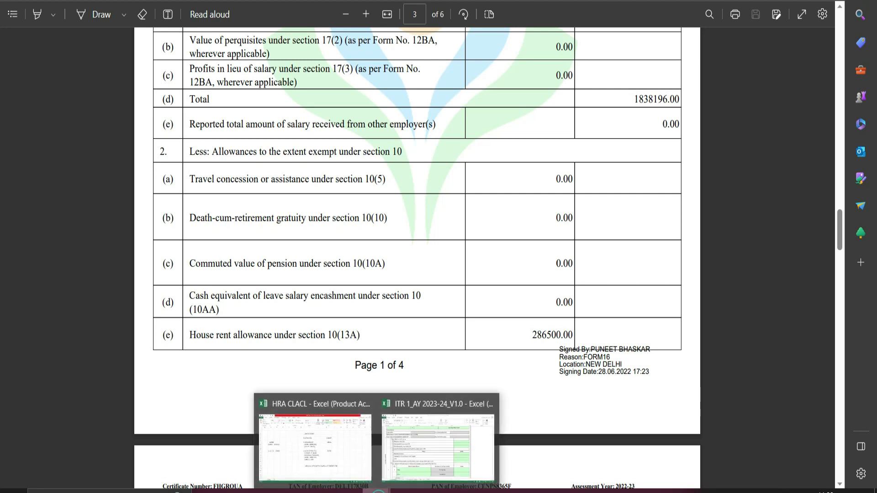
left_click(341, 451)
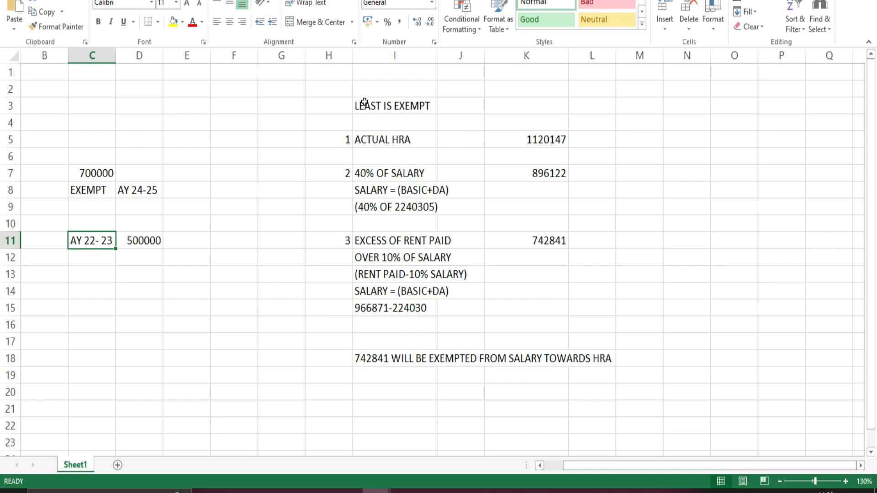
left_click_drag(333, 135, 321, 291)
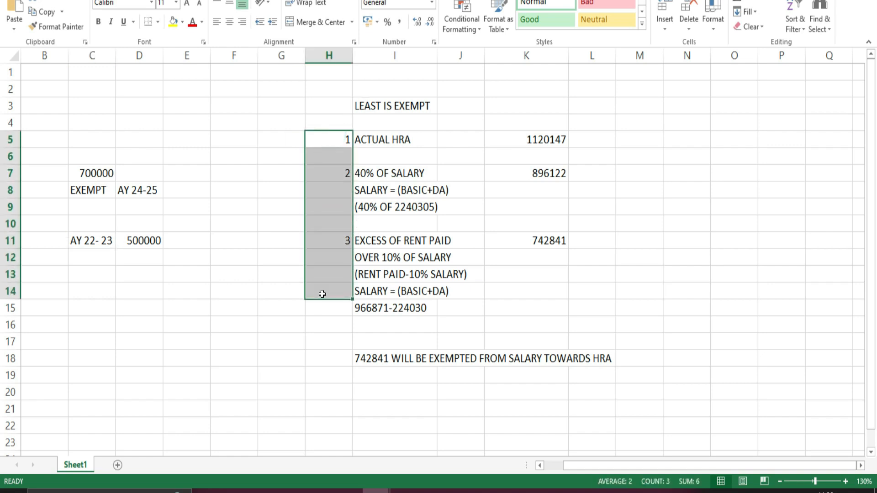
left_click(361, 105)
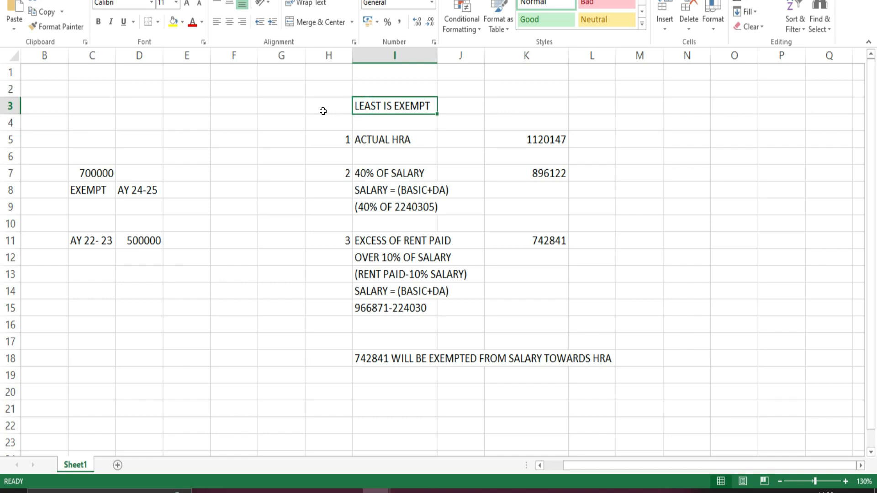
- Switch back to the Form 16 PDF in Edge and check the house rent allowance amount under section 10(13A)
left_click(235, 491)
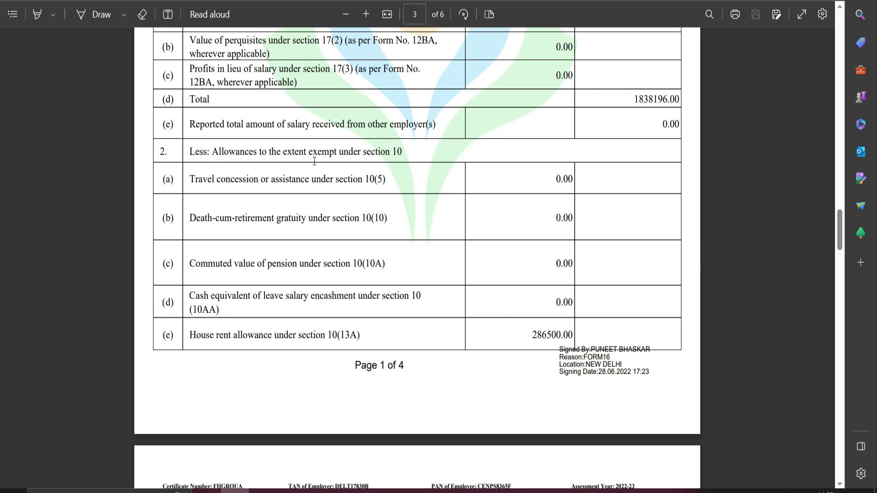
left_click(197, 335)
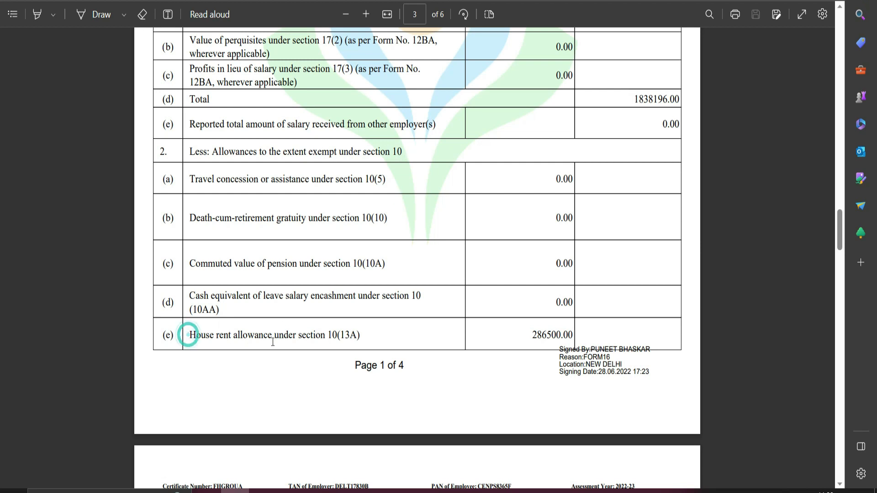
double_click(531, 336)
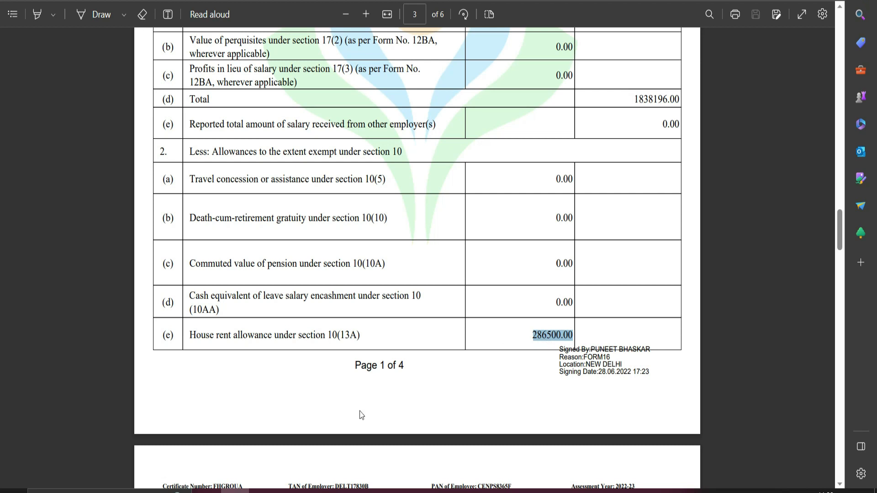
- In the HRA calculation workbook, examine the actual HRA amount and the 40% of salary calculation
mouse_move(371, 490)
left_click(338, 457)
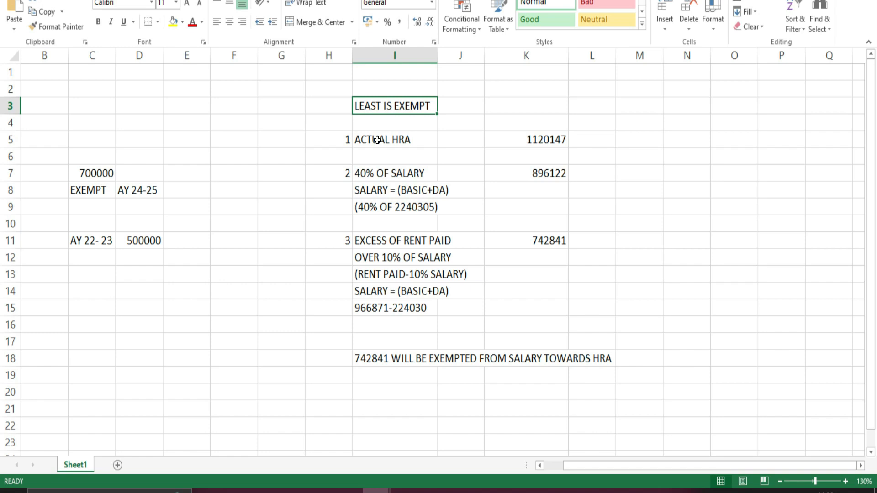
left_click(540, 139)
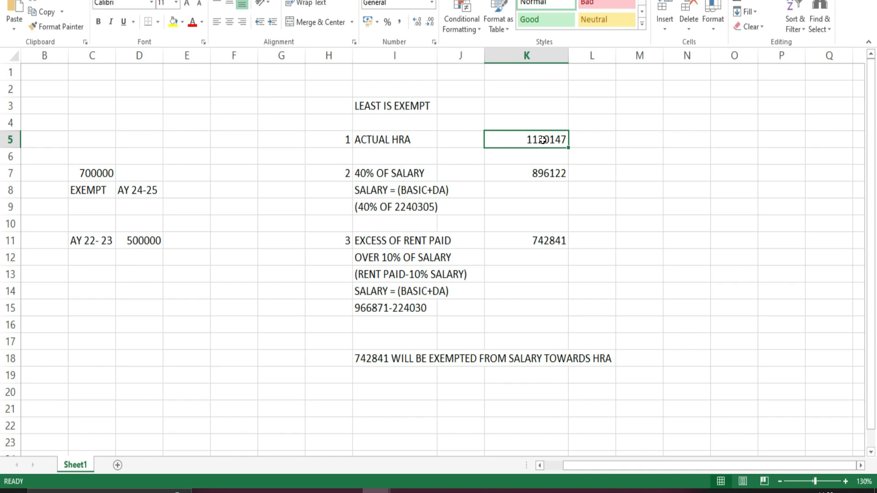
left_click(627, 143)
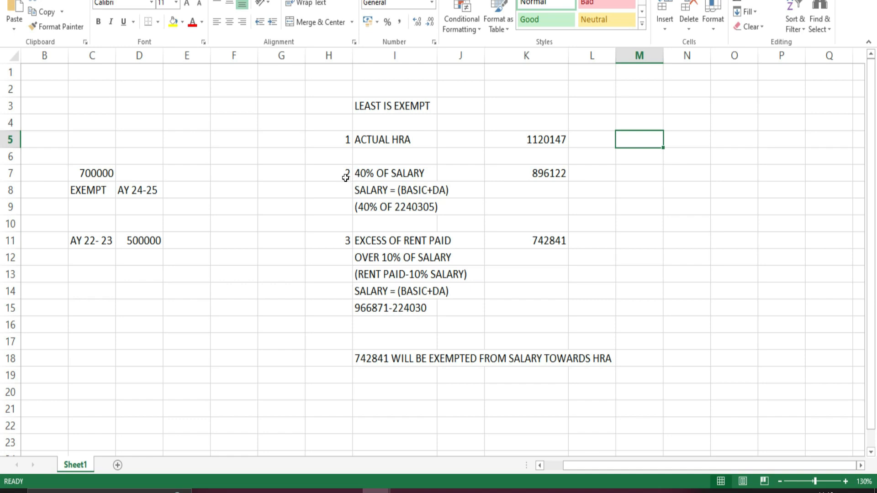
left_click(402, 190)
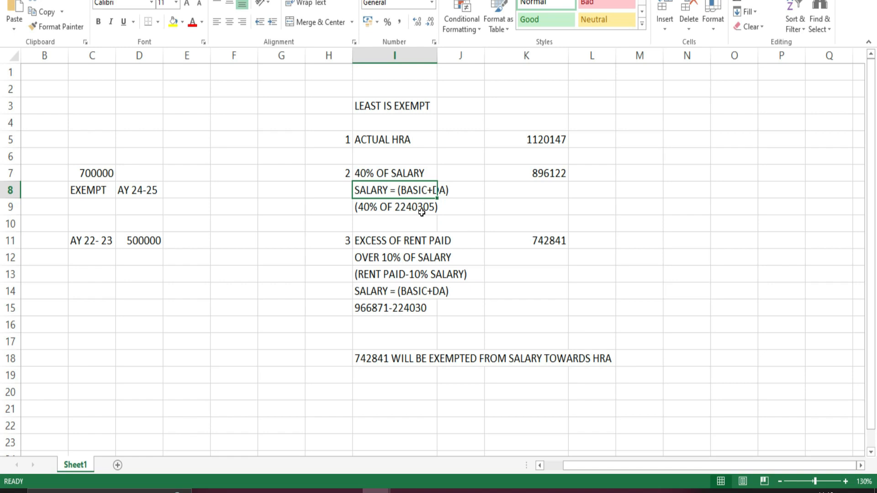
left_click(543, 176)
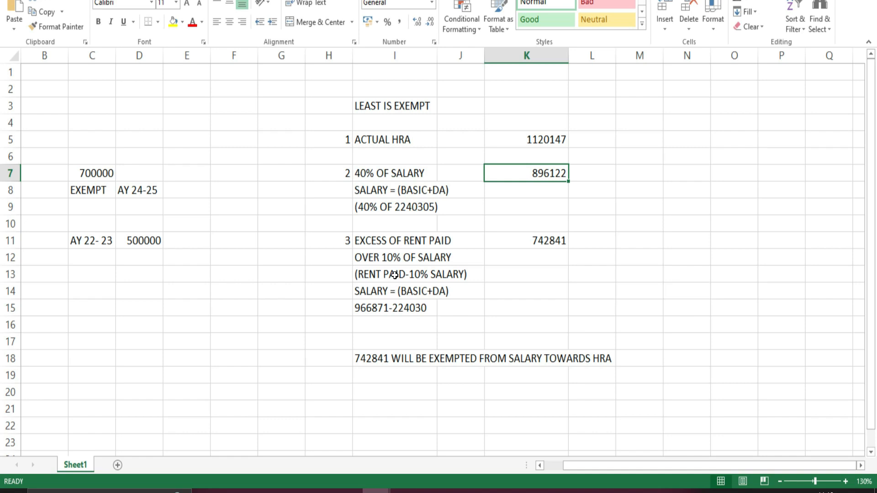
- Examine the excess of rent paid over 10% of salary and compare the three HRA amounts in column K
left_click(461, 280)
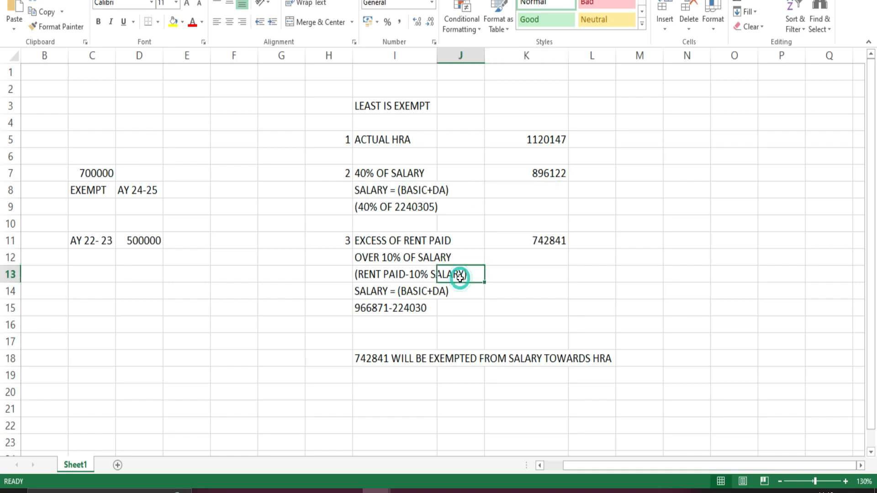
left_click(413, 293)
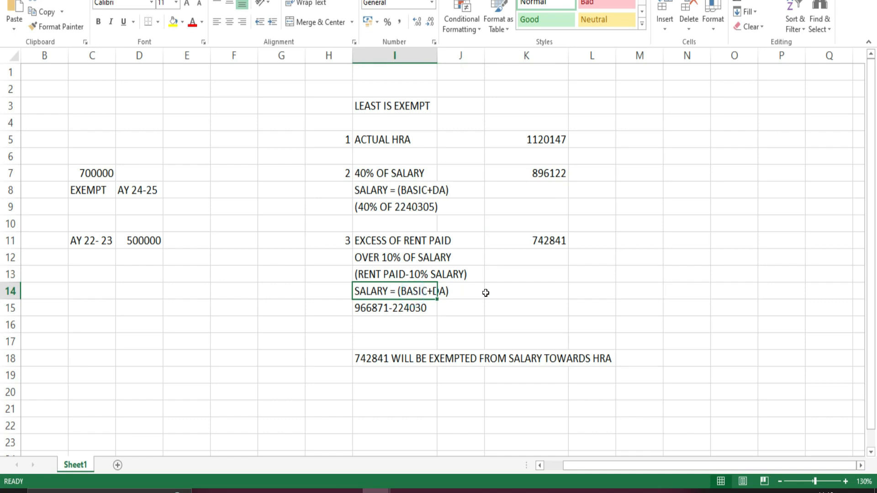
left_click(369, 308)
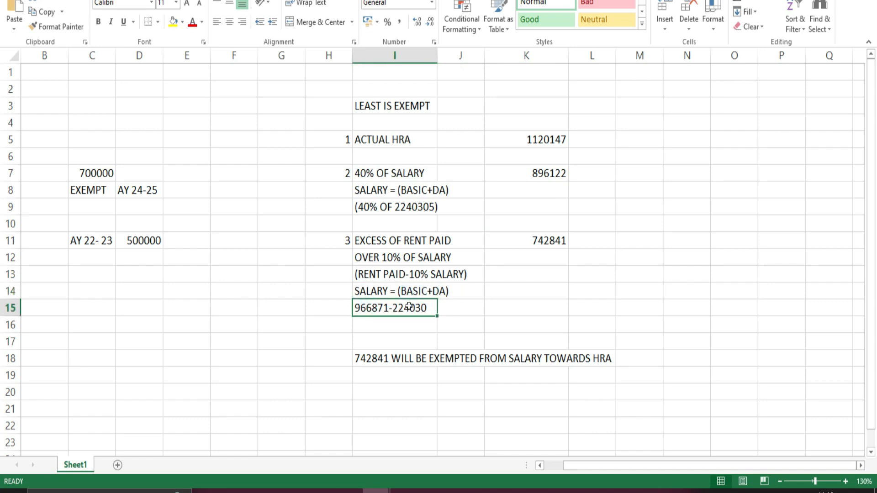
left_click(548, 242)
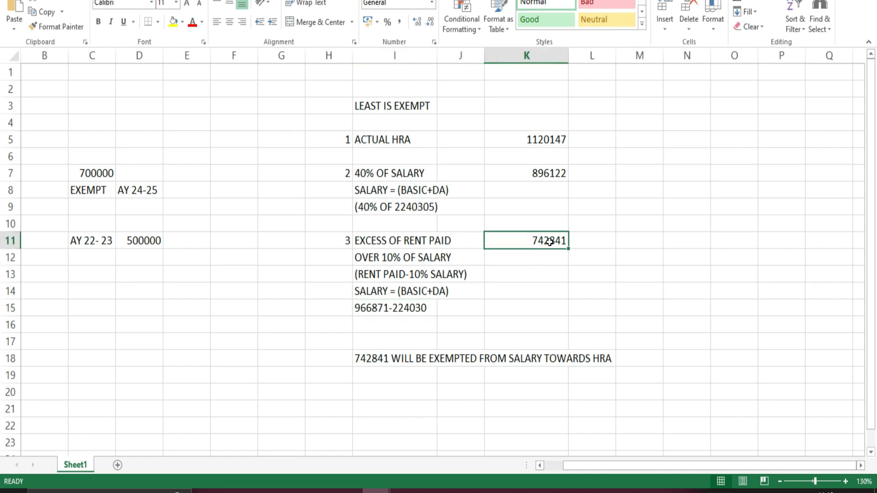
left_click_drag(587, 129, 593, 306)
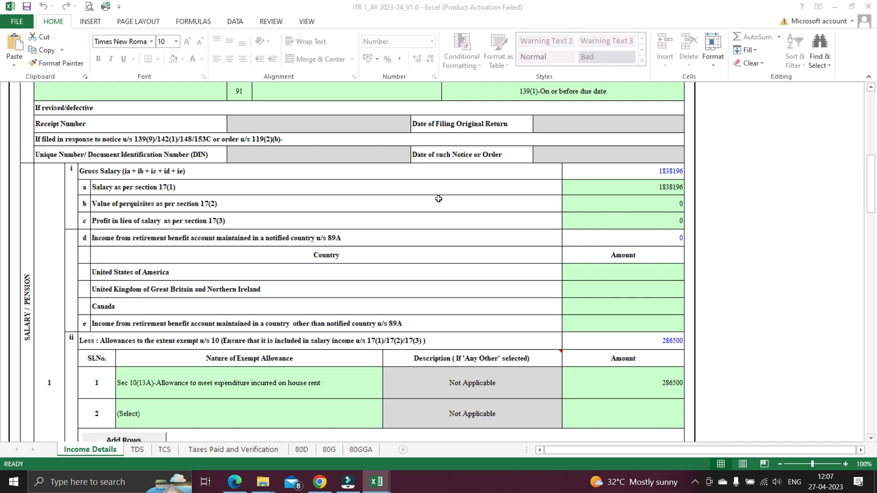
- Select the section 17(1) salary amount in ITR-1, copy the matching figure from Form 16 in Edge, and return to ITR-1
left_click(323, 192)
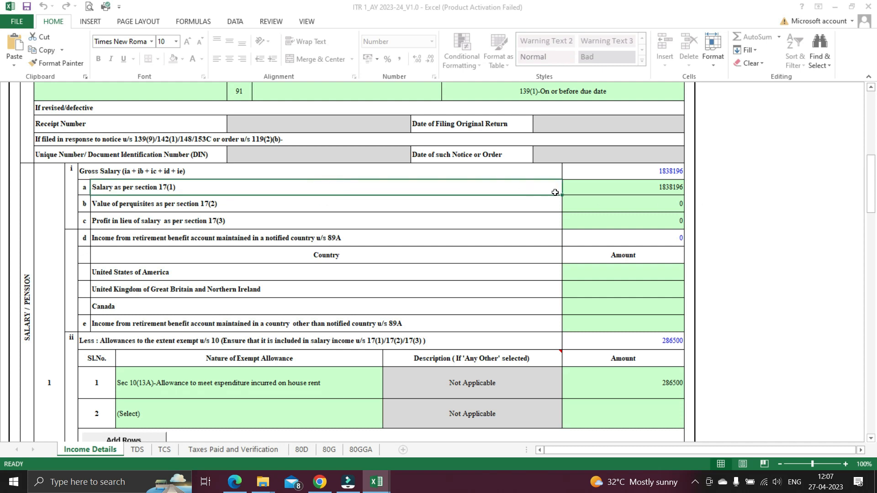
left_click(638, 188)
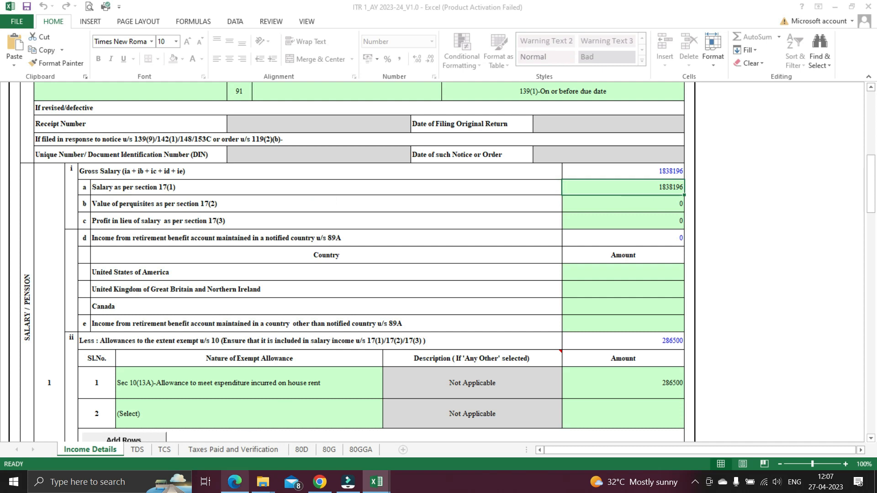
key("alt+Tab")
scroll(602, 186, "up", 1)
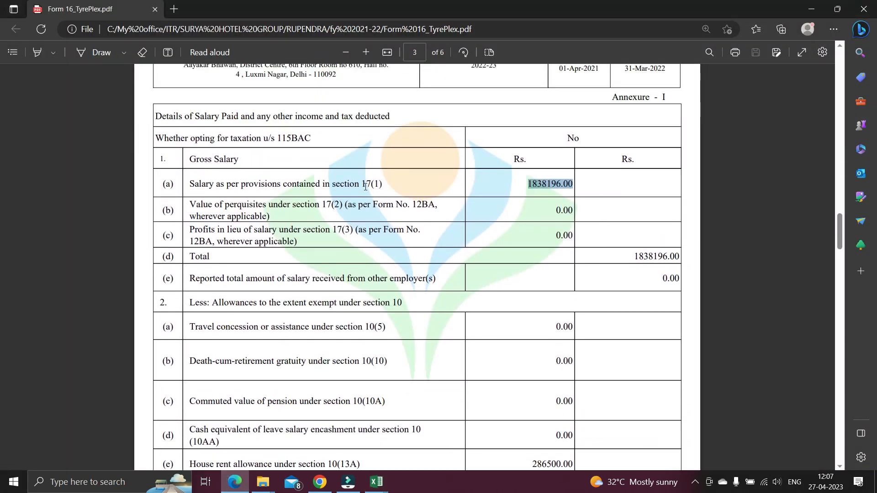
left_click(525, 186)
left_click_drag(524, 186, 573, 185)
key("ctrl+c")
key("alt+Tab")
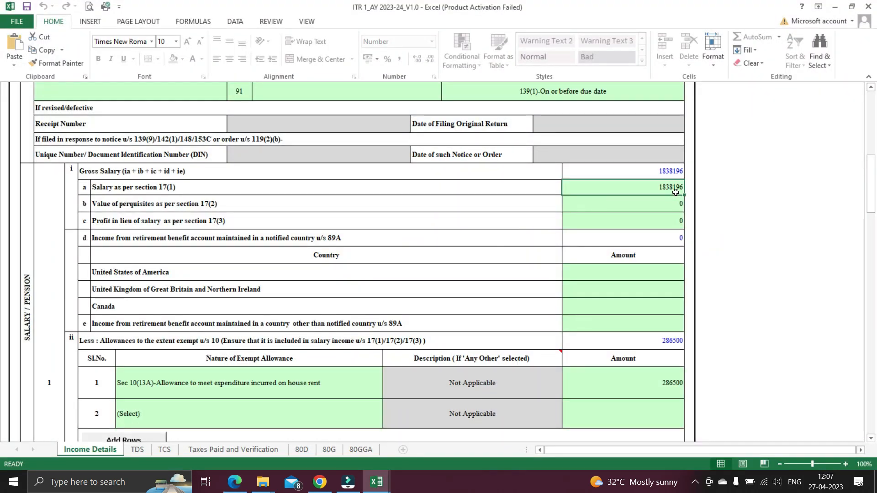
- Review the ITR-1 amounts for sections 17(2) and 17(3) and the retirement benefit account income rows under section 89A
left_click(624, 204)
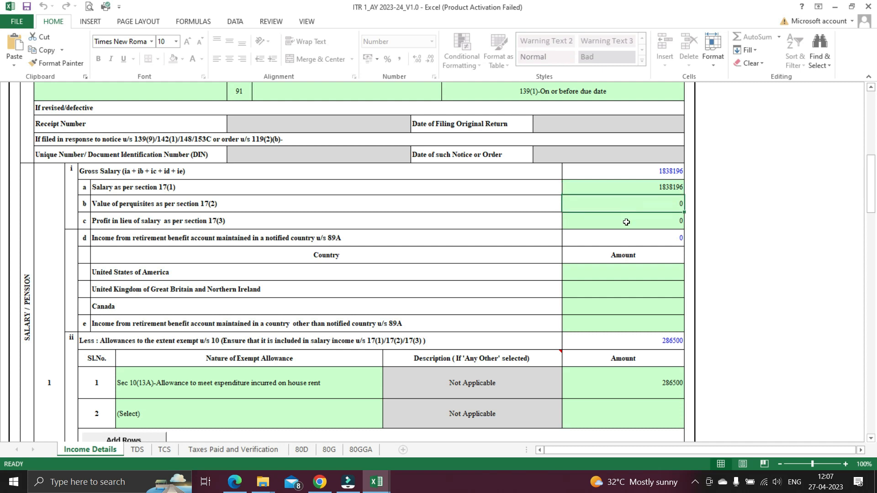
left_click(632, 224)
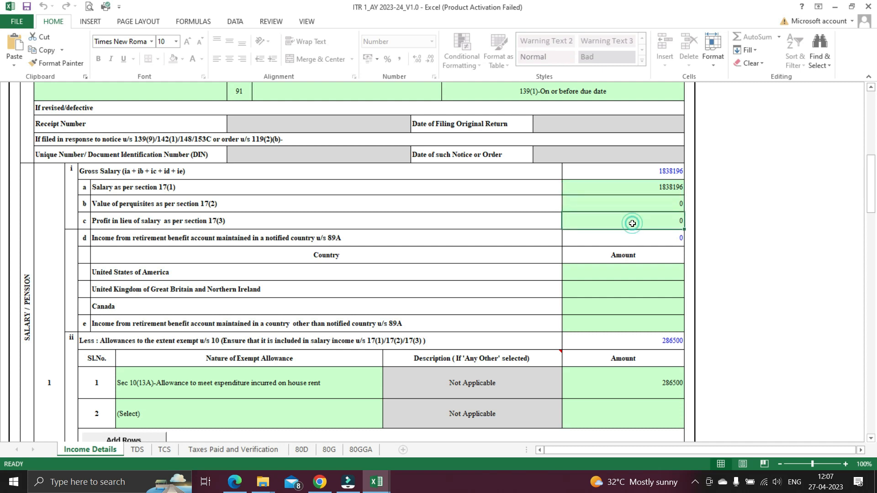
scroll(630, 224, "down", 1)
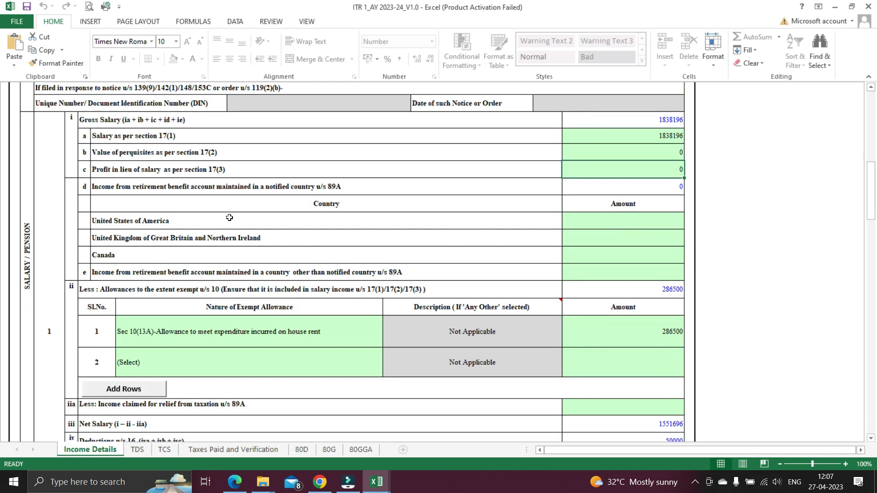
left_click(227, 221)
left_click(234, 238)
left_click(230, 259)
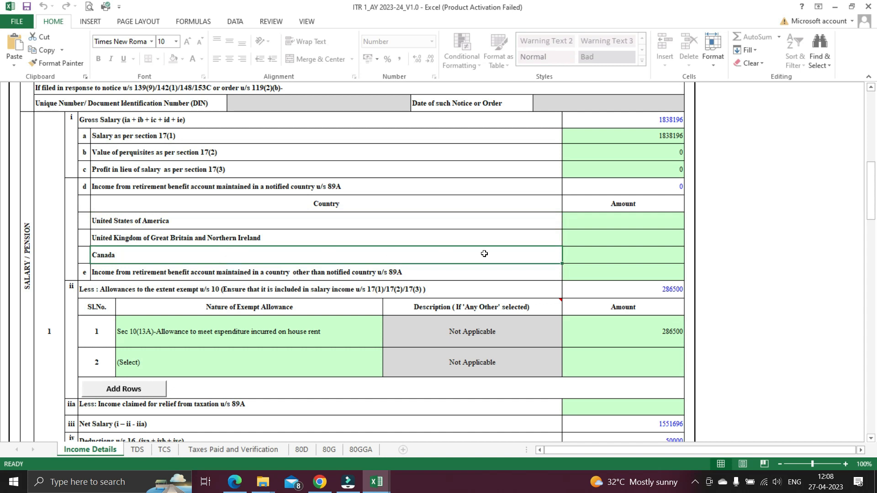
left_click(629, 223)
left_click(626, 239)
left_click(626, 253)
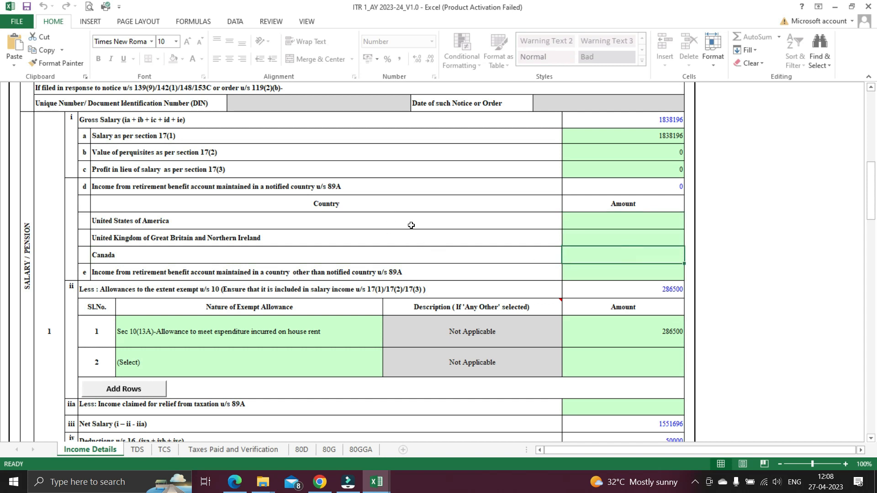
scroll(411, 225, "down", 1)
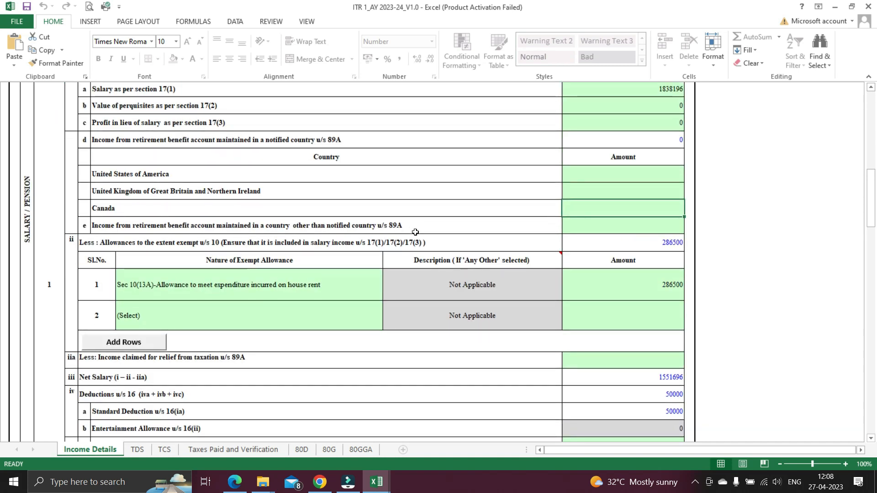
left_click(277, 227)
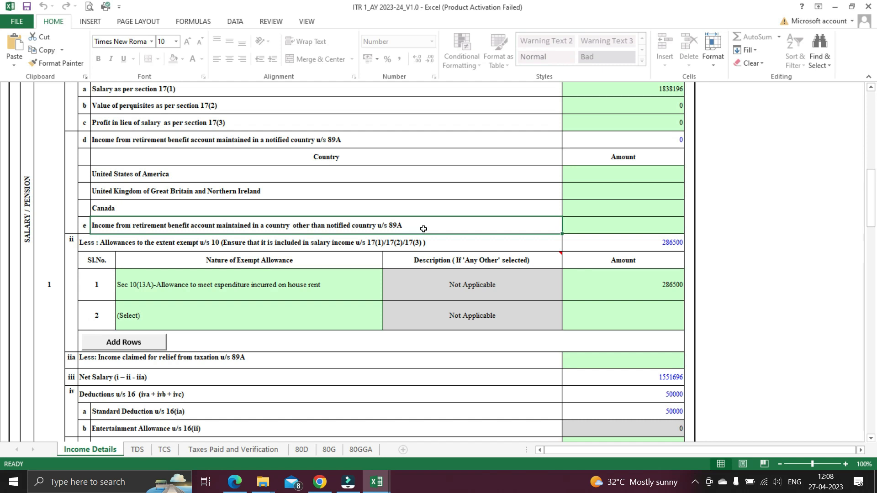
left_click(610, 228)
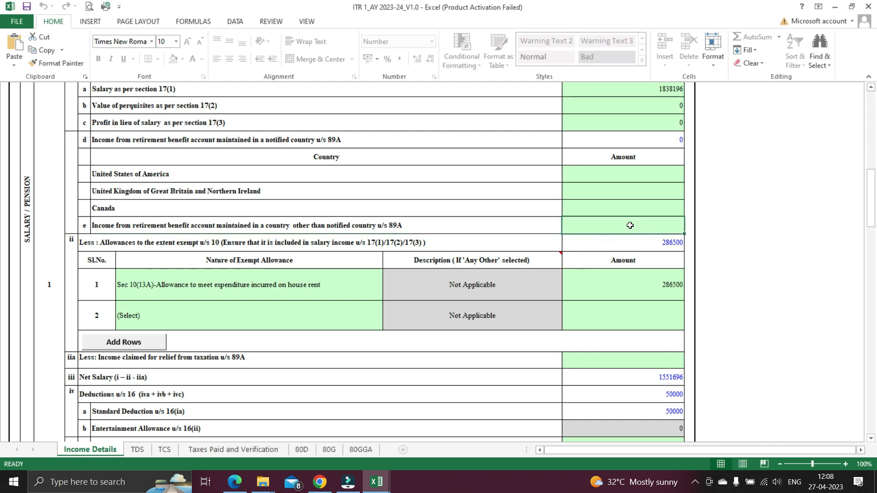
- Select the first exempt allowance in ITR-1, check the section 10(13A) house rent allowance row in Form 16 in Edge, and return to ITR-1
left_click(268, 288)
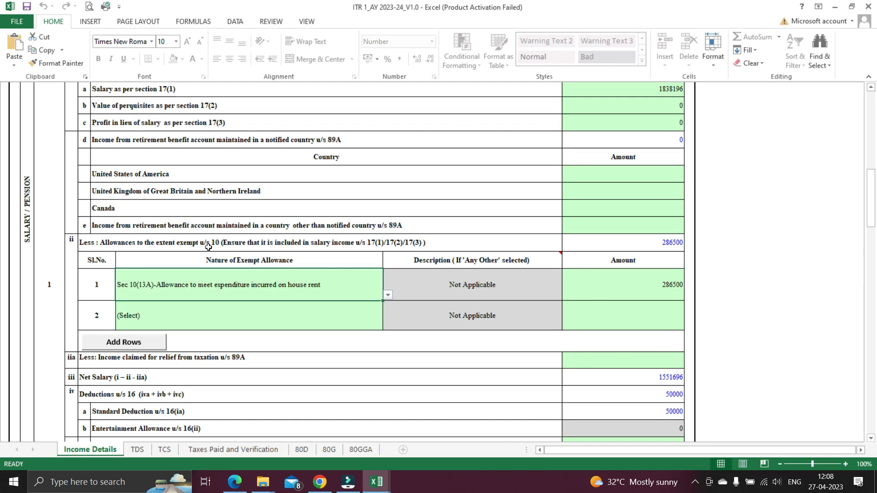
key("alt+Tab")
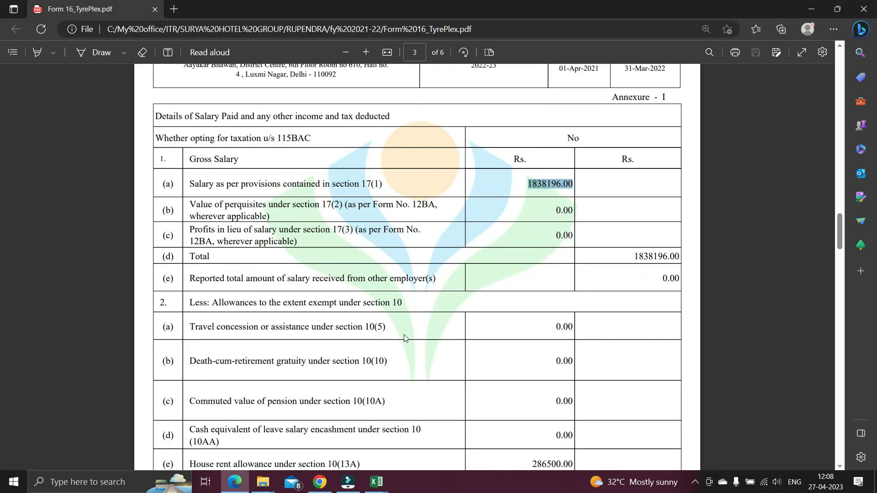
scroll(405, 338, "down", 3)
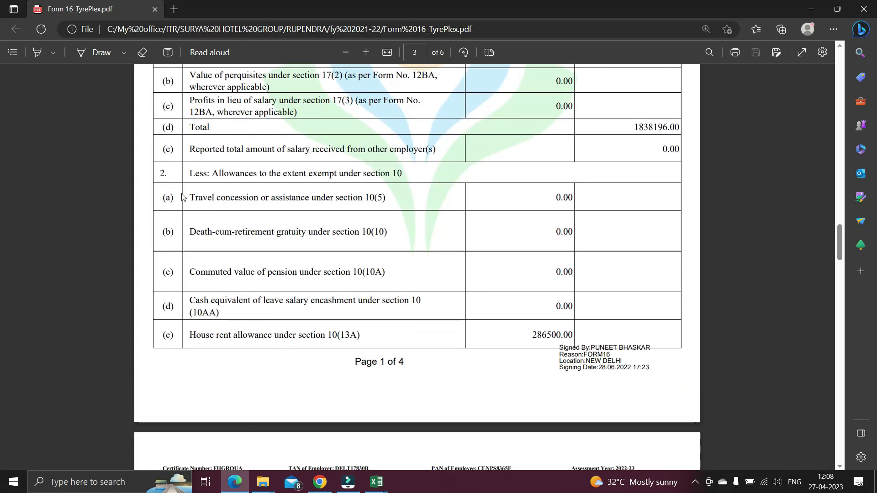
left_click_drag(189, 337, 423, 336)
key("alt+Tab")
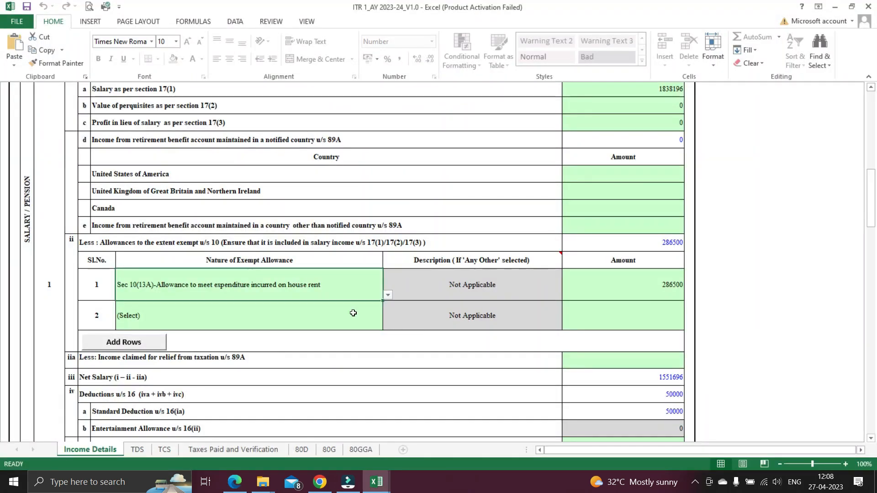
- Set the first exempt allowance to Sec 10(13A)-Allowance to meet expenditure incurred on house rent, with an amount of 286500
left_click(388, 296)
mouse_move(388, 339)
left_mouse_down()
mouse_move(390, 316)
mouse_move(390, 340)
left_mouse_up()
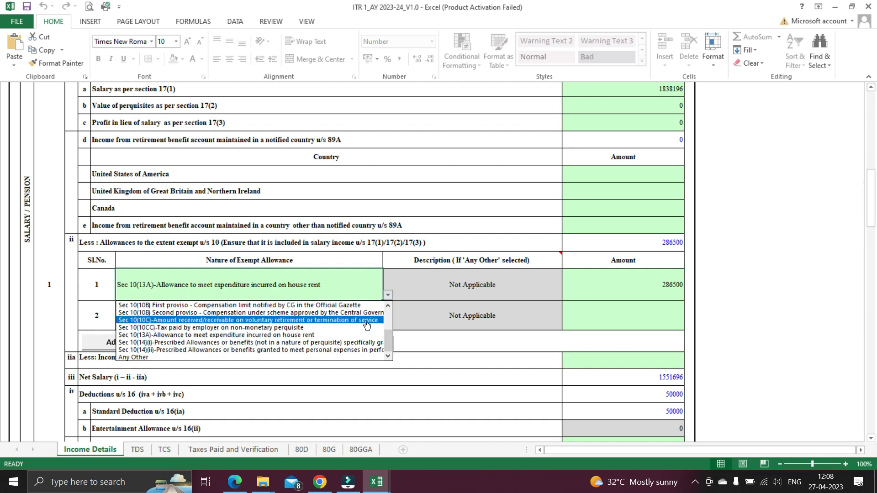
left_click(295, 335)
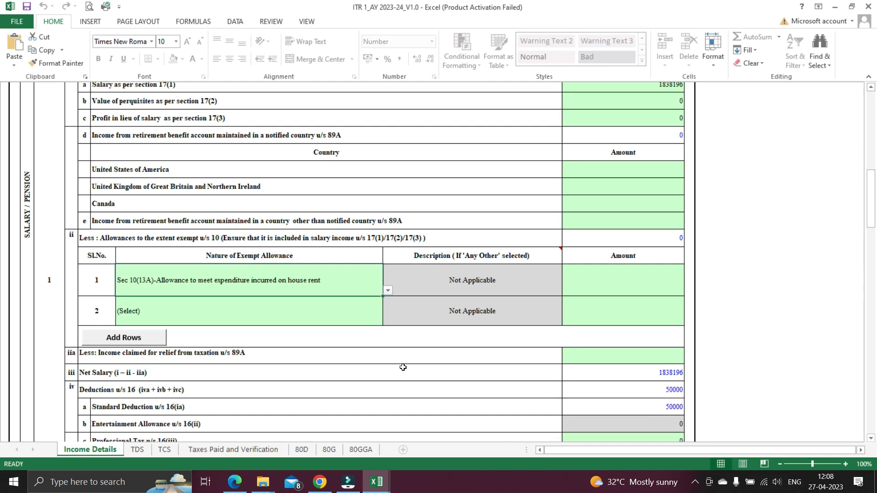
scroll(404, 366, "down", 1)
left_click(641, 237)
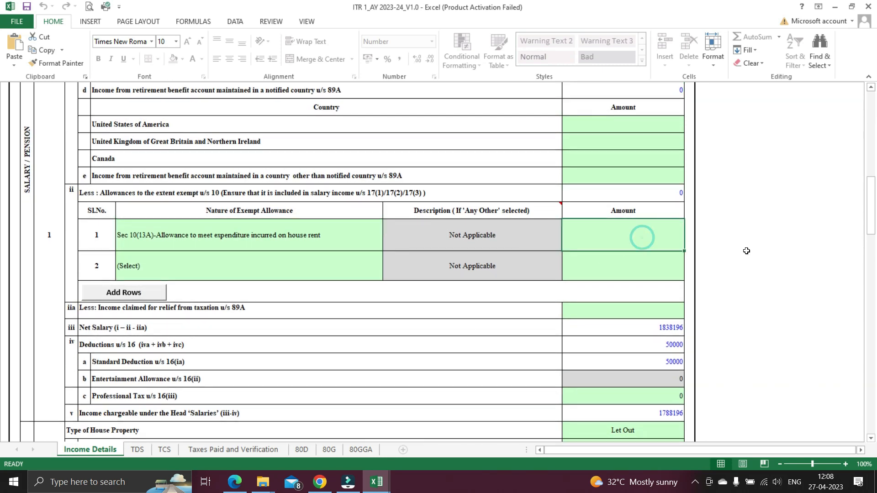
key("alt+Tab")
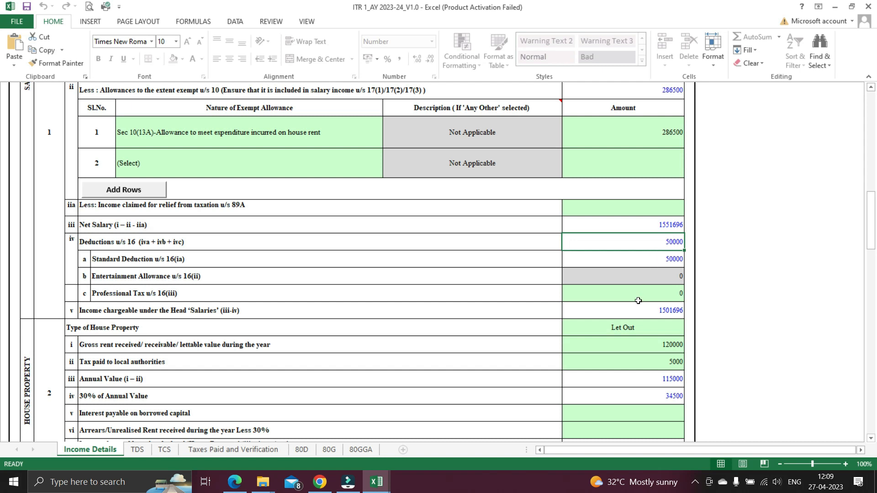
- Check the income chargeable under Salaries and read the house property note on the maximum loss set-off
left_click(260, 310)
left_click(636, 310)
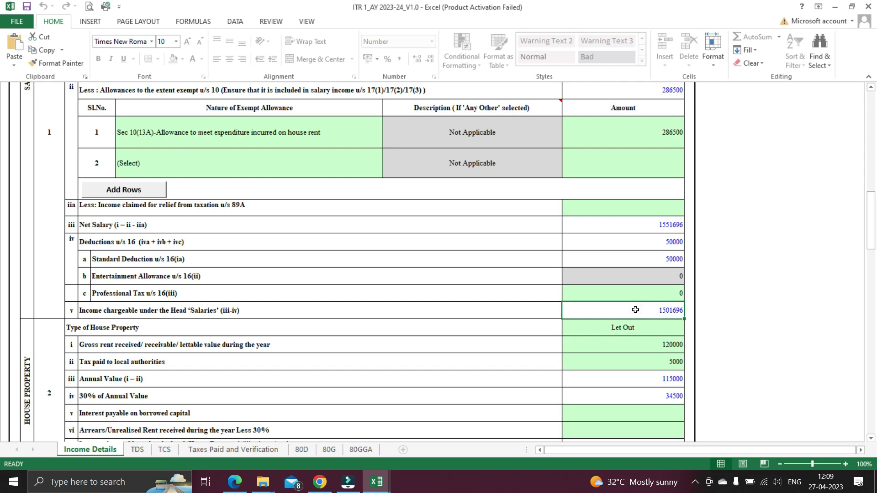
scroll(635, 310, "down", 1)
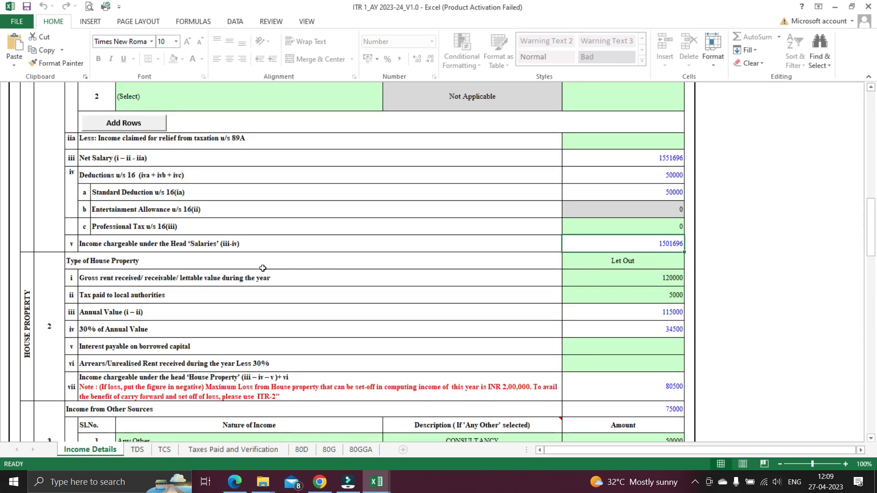
scroll(661, 262, "down", 1)
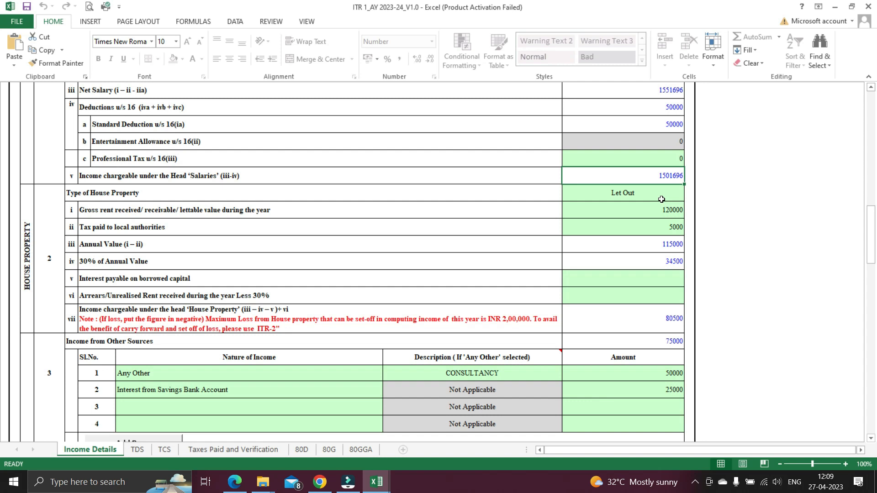
left_click(380, 319)
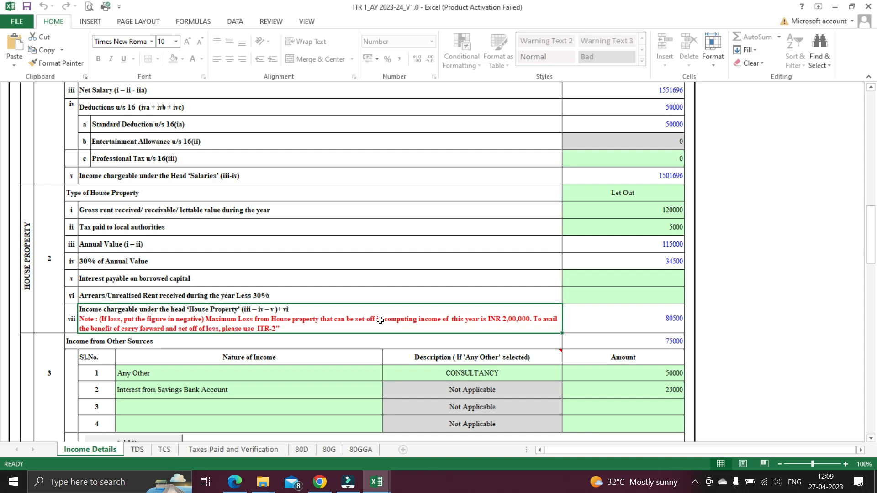
- Review the House Property rows for gross rent, local taxes, annual value, 30% of annual value, interest on borrowed capital and chargeable income
left_click(612, 210)
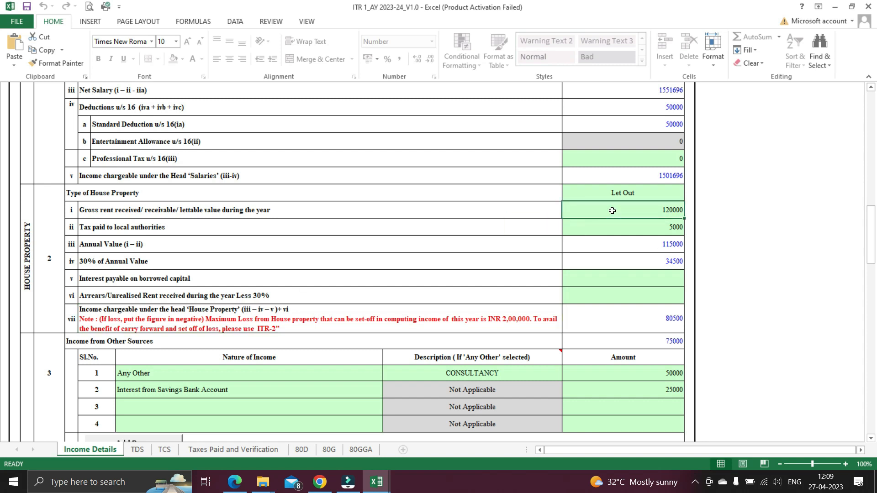
left_click(616, 230)
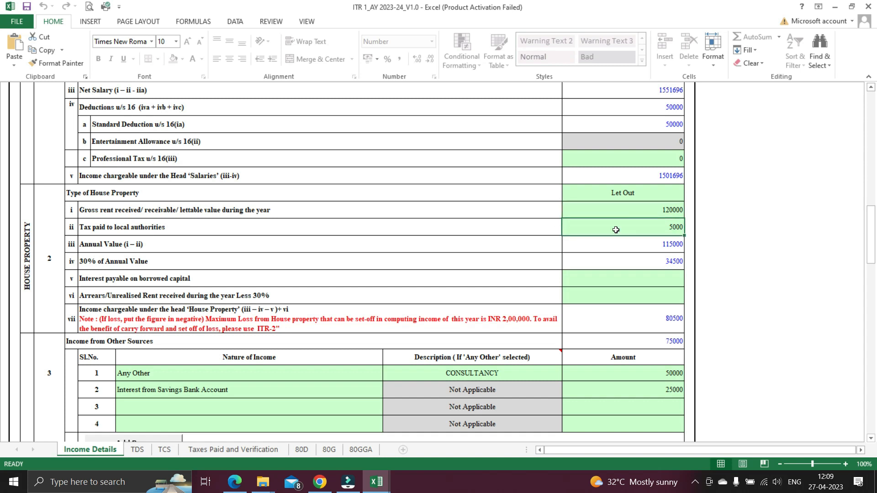
left_click(616, 247)
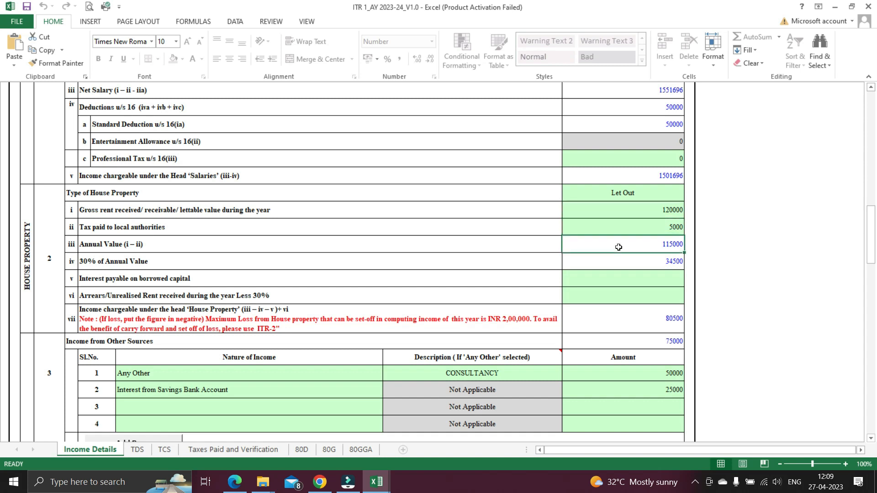
left_click(606, 265)
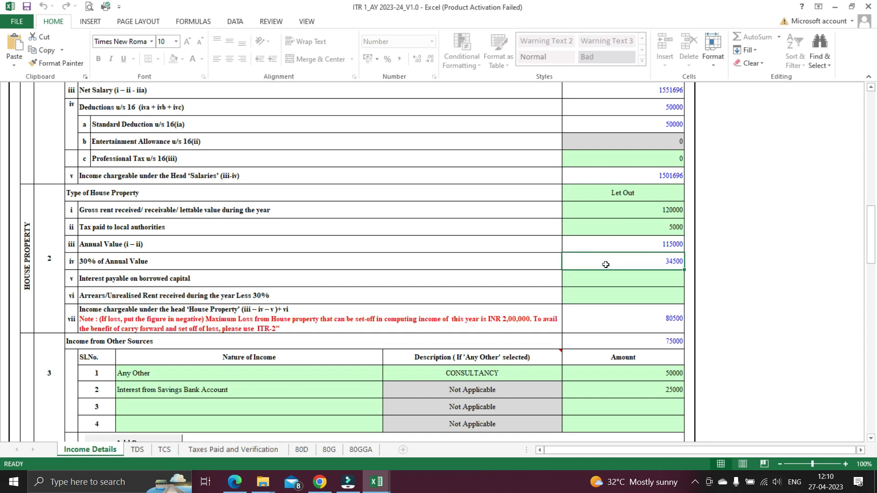
left_click(591, 277)
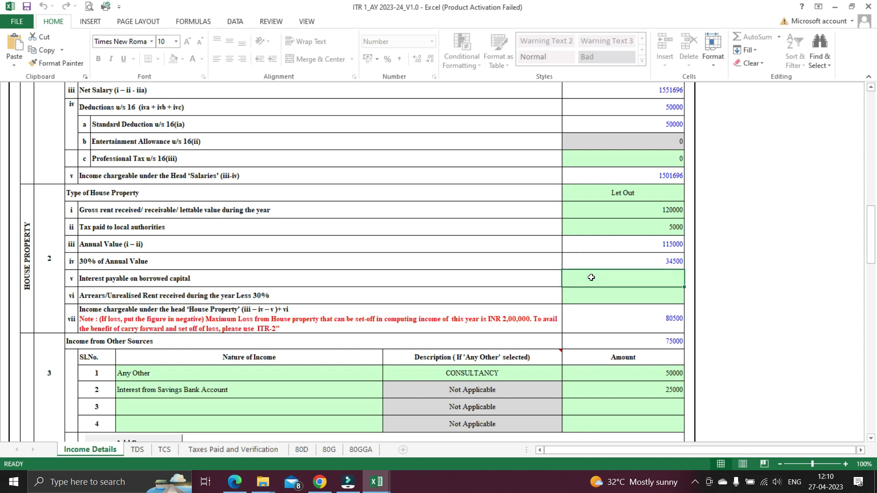
left_click(602, 322)
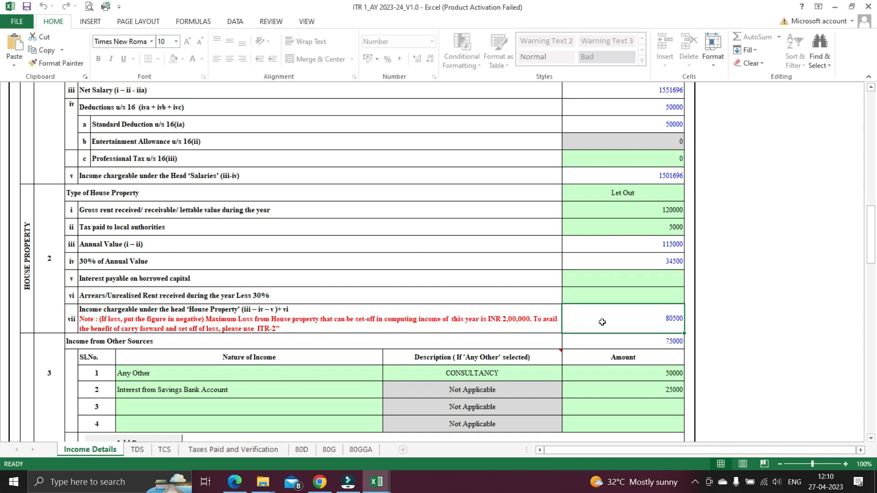
left_click(519, 324)
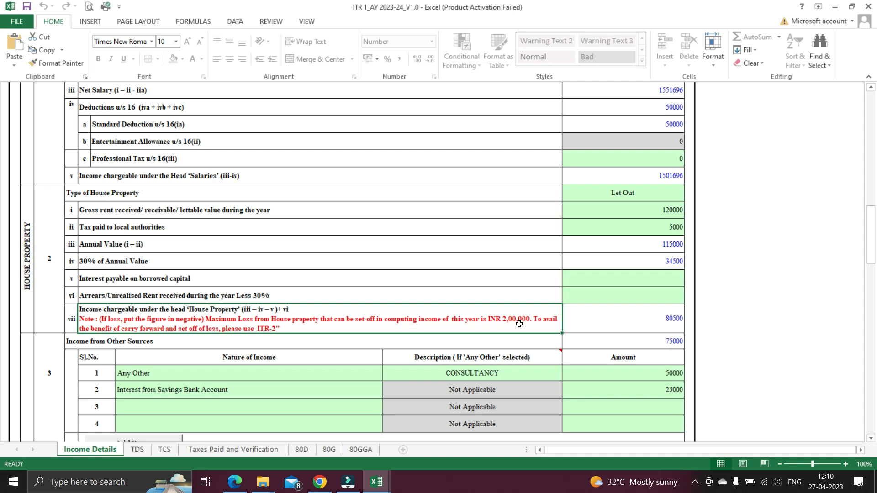
- Look through the nature of income options for the first Income from Other Sources row and choose Any Other
scroll(519, 324, "down", 2)
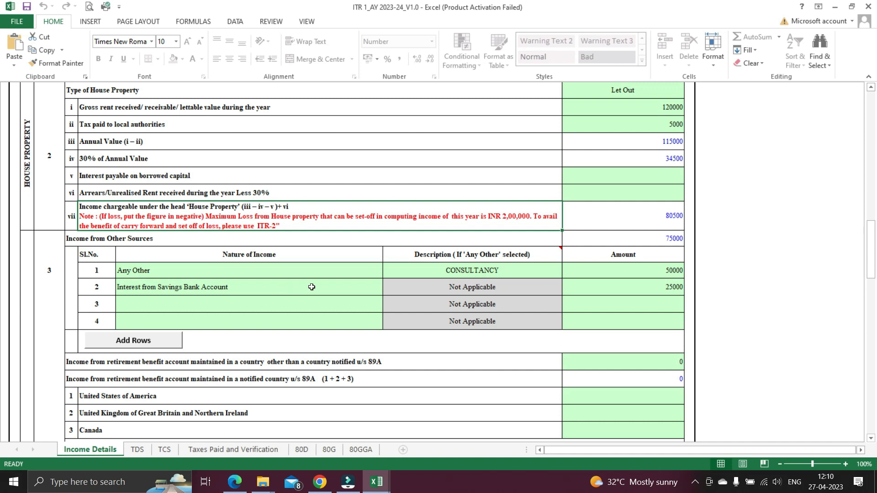
left_click(373, 274)
left_click(388, 273)
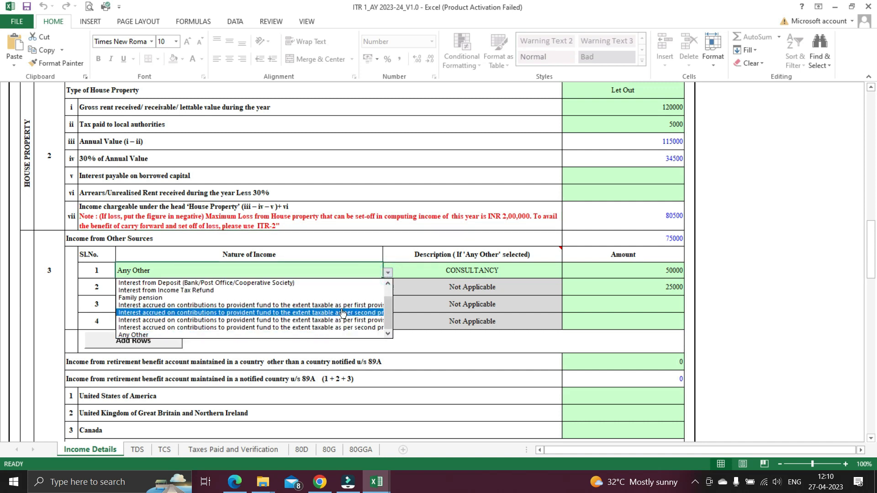
left_click(388, 304)
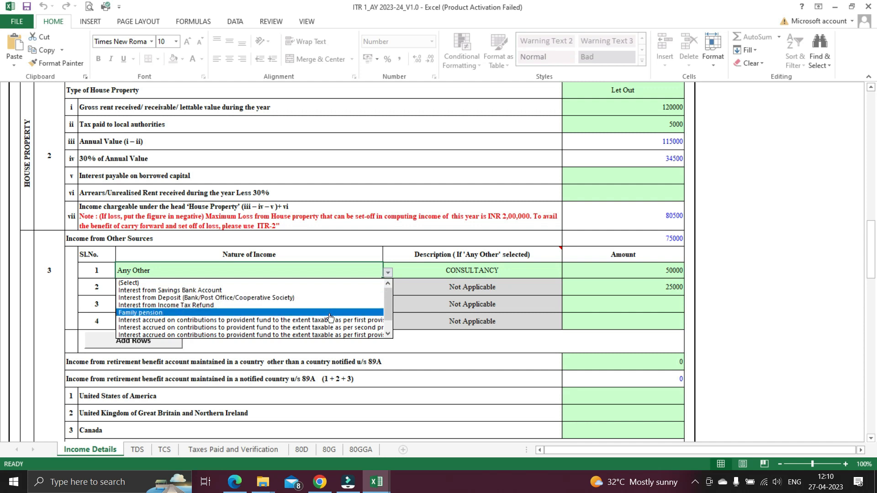
left_click_drag(386, 306, 389, 315)
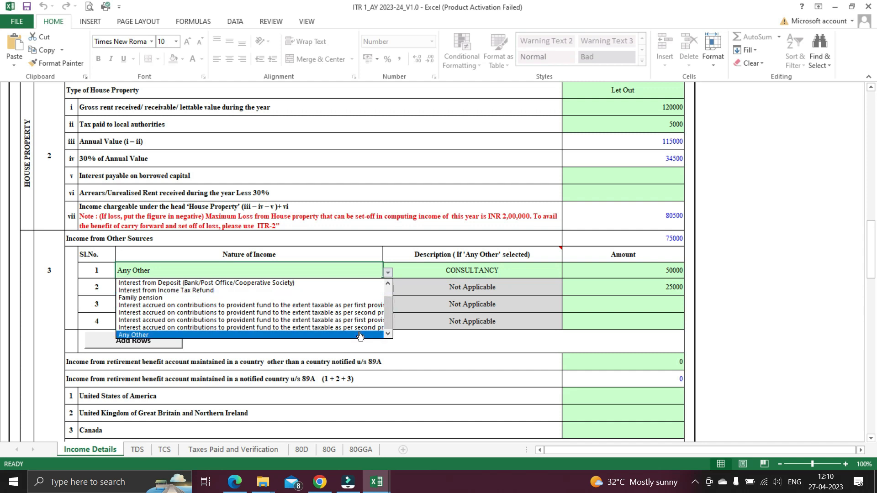
left_click(360, 335)
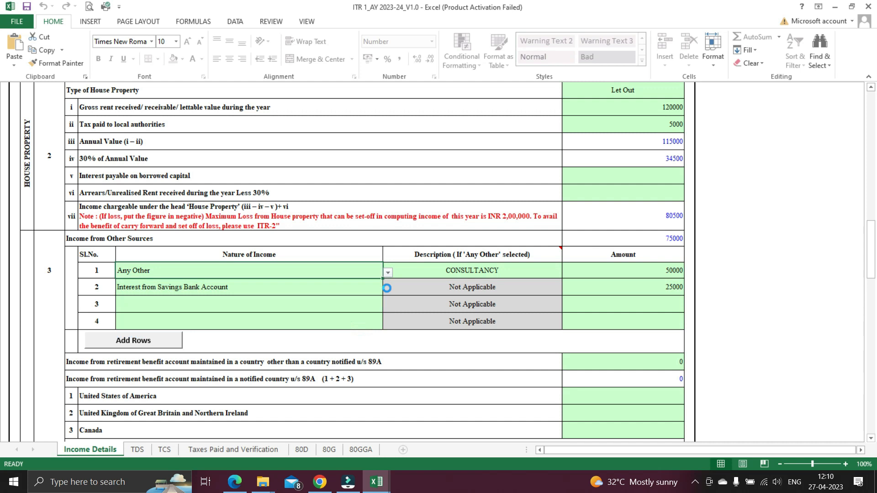
- Enter CONSULTANCY as the description of the first Income from Other Sources row
left_click(468, 272)
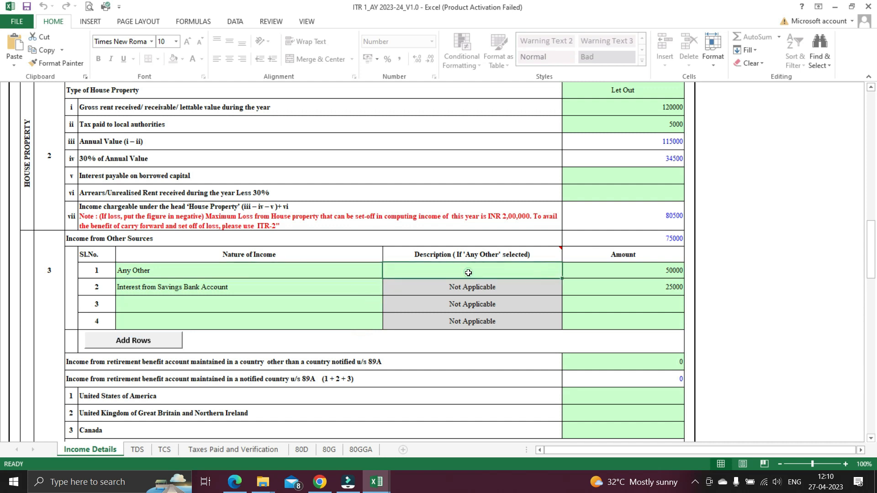
type("CONSU")
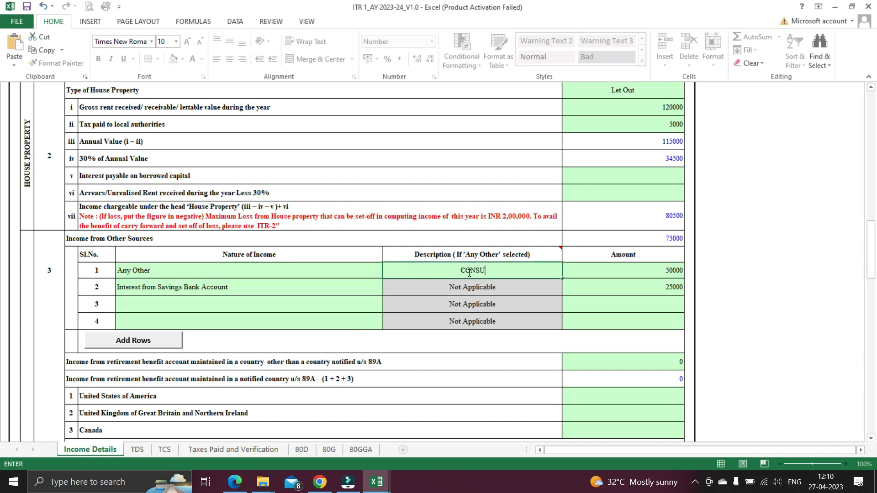
type("LTANCY")
key("Tab")
left_click(471, 271)
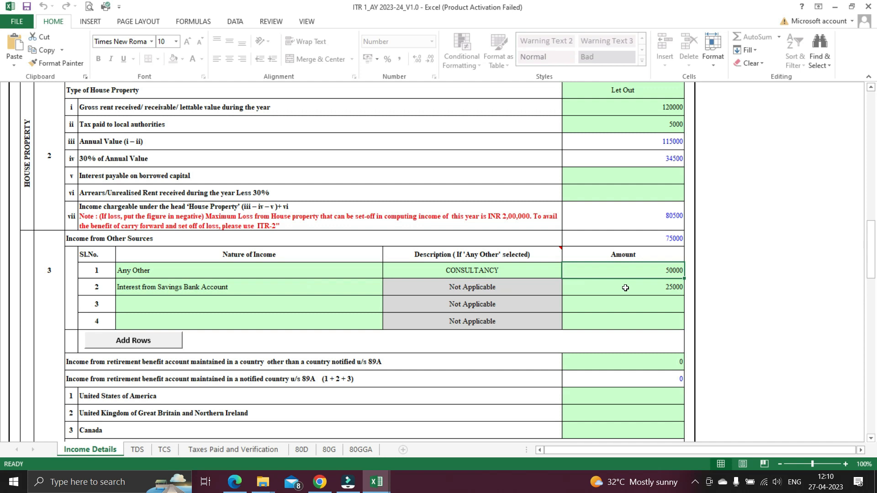
- Review the section 89A retirement benefit account income rows under Income from Other Sources, by country and by quarterly breakup
scroll(556, 281, "down", 2)
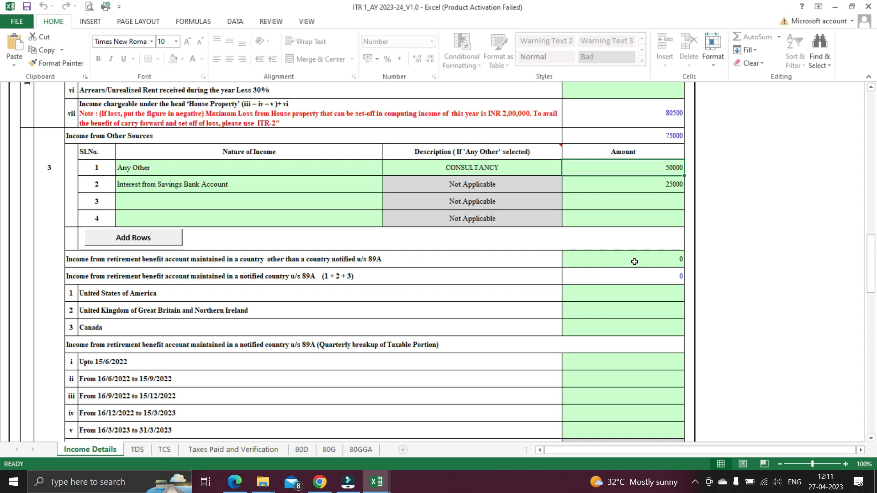
key("Return")
key("Return")
scroll(521, 278, "down", 2)
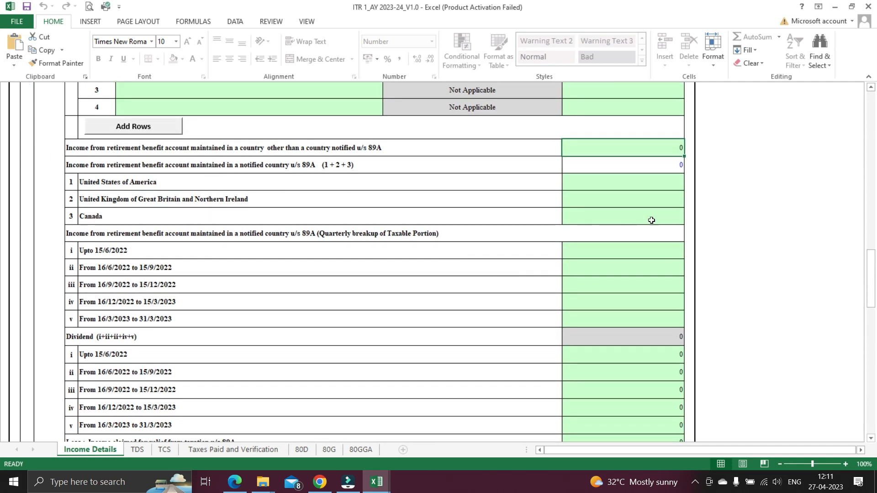
left_click(659, 184)
left_click(656, 201)
left_click(651, 217)
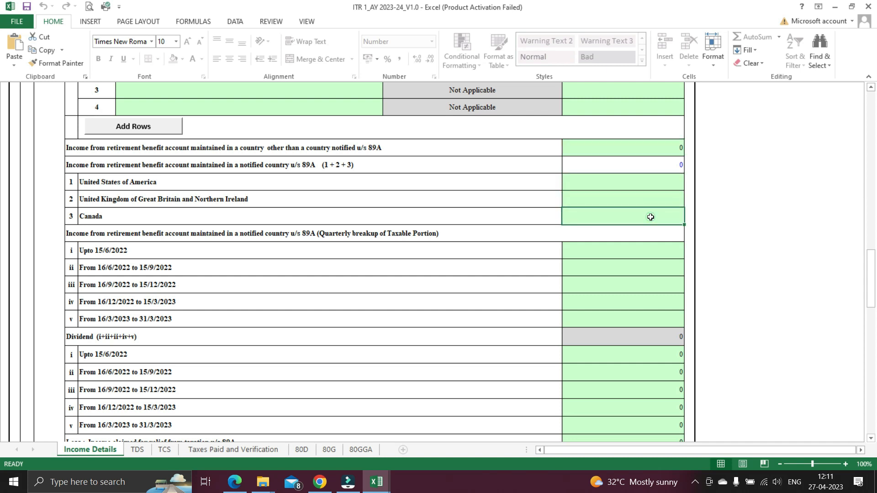
scroll(652, 217, "down", 1)
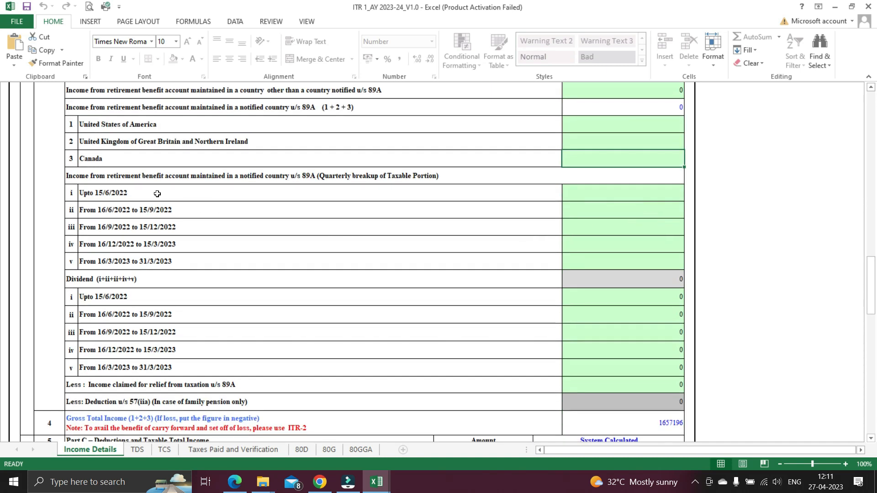
left_click_drag(119, 192, 135, 256)
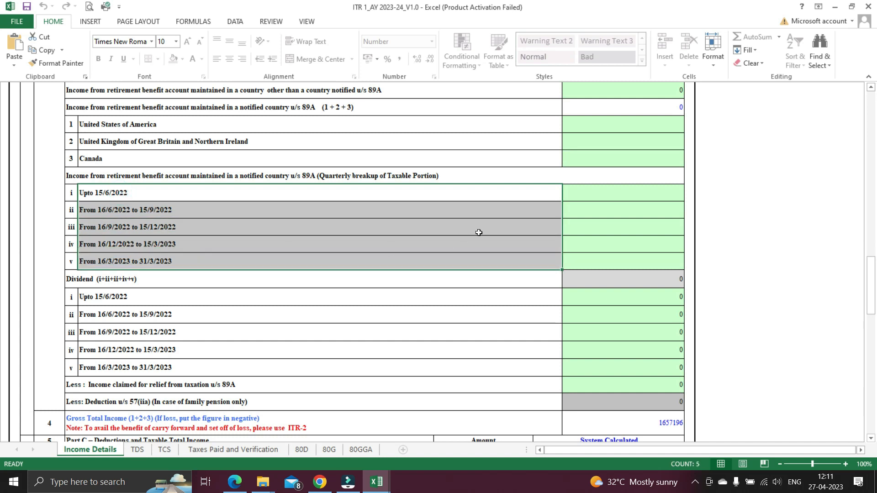
- Review the dividend row with its quarterly periods and the income claimed for relief from taxation under section 89A
scroll(474, 229, "down", 2)
left_click(118, 177)
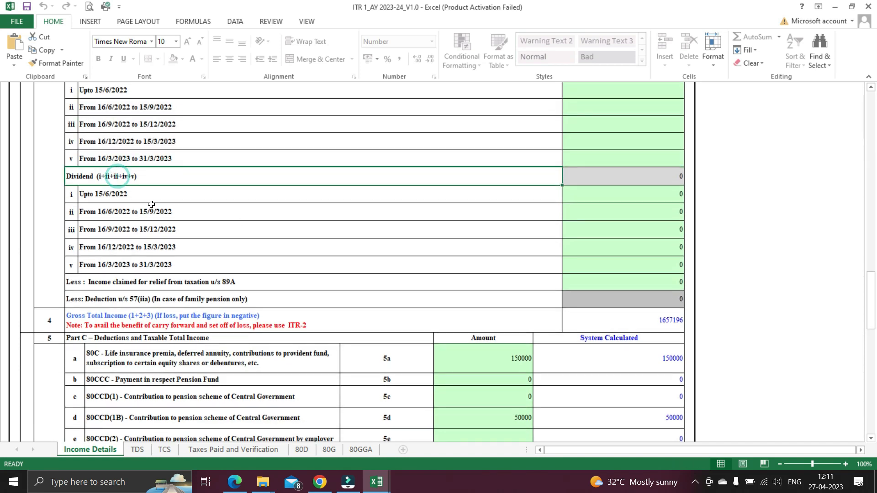
left_click_drag(154, 198, 157, 259)
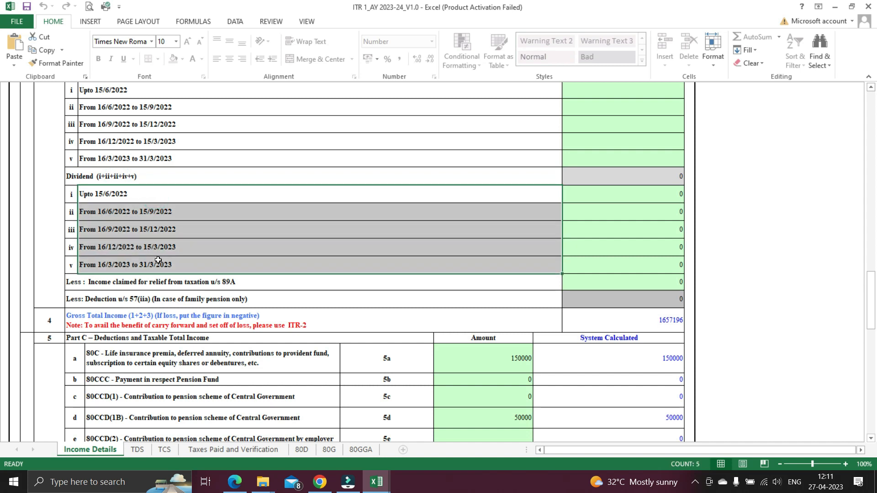
left_click(296, 284)
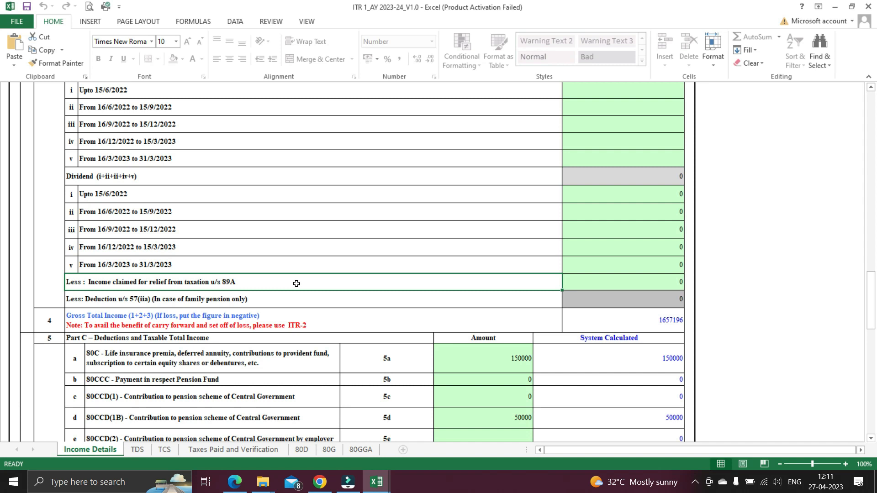
- Review the list of Part C deduction sections, from 80C, 80CCC and 80CCD(1) down to any other deductions
left_click(601, 283)
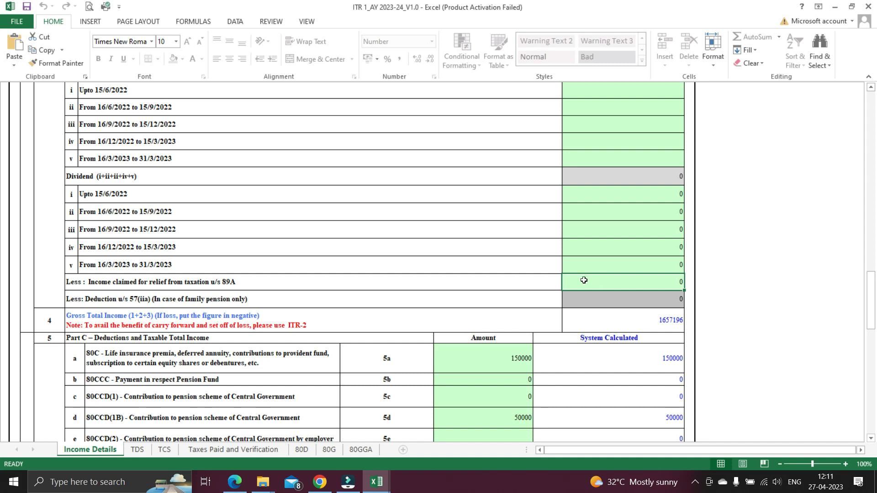
scroll(582, 279, "down", 3)
scroll(428, 279, "down", 1)
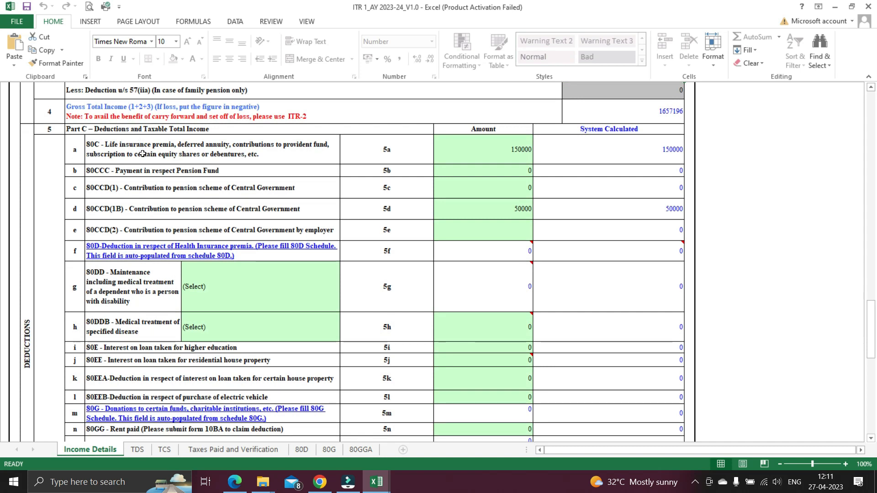
left_click_drag(84, 143, 366, 417)
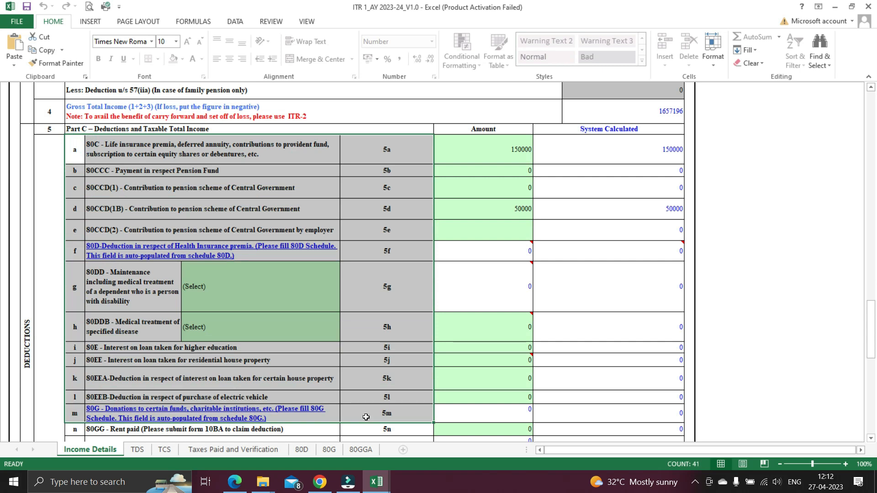
left_click(776, 274)
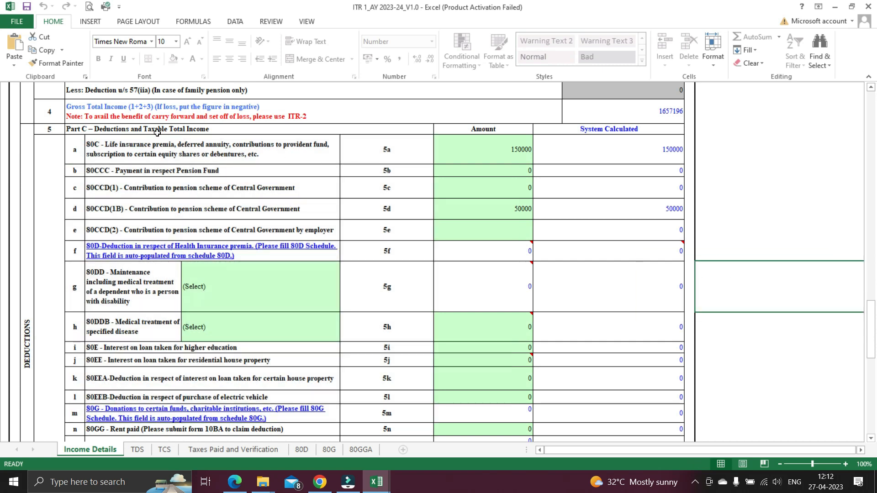
left_click(116, 143)
left_click(117, 170)
left_click(118, 189)
scroll(123, 218, "down", 2)
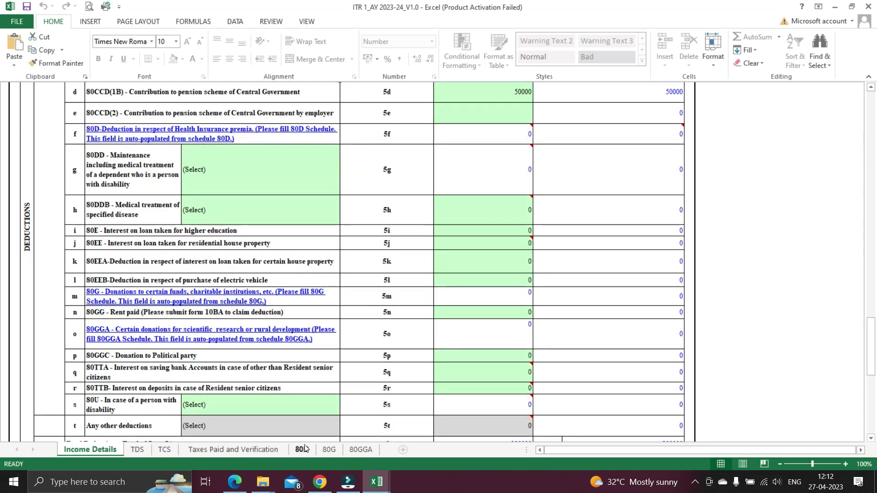
scroll(186, 269, "up", 3)
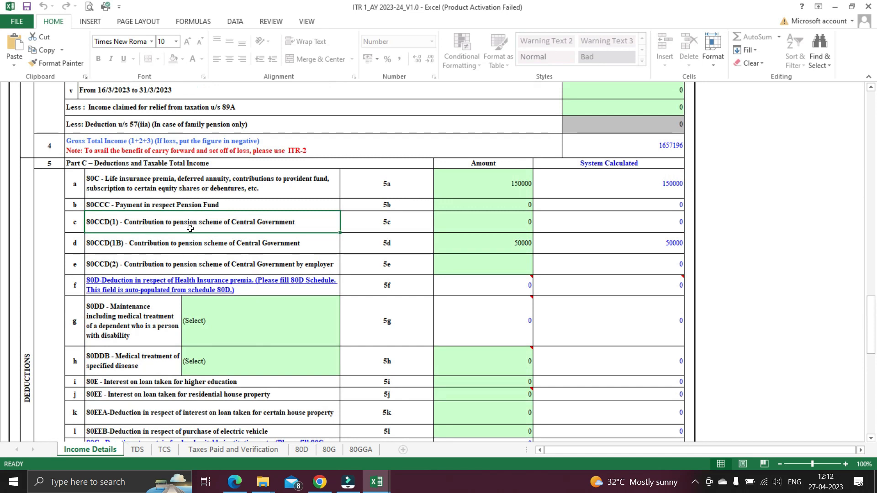
- Check the amounts claimed under 80C and 80CCD(1B), the remaining deduction rows, and the total deductions and total income
left_click(498, 187)
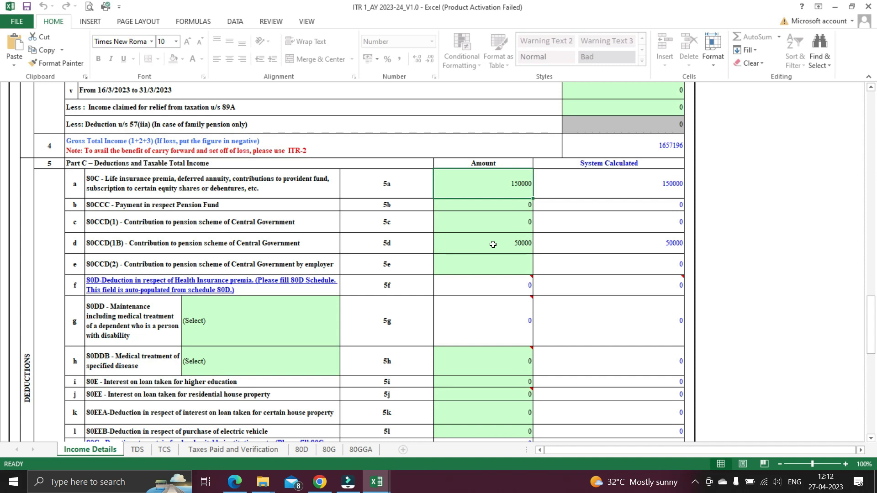
left_click(493, 244)
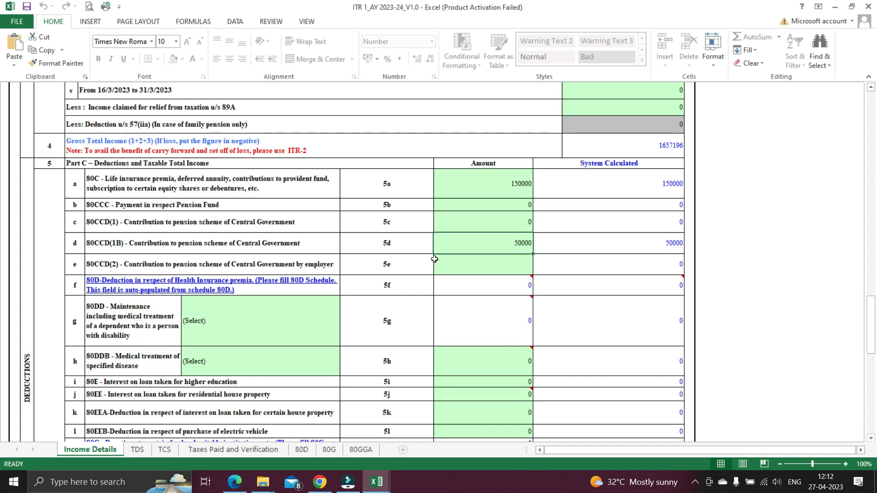
scroll(405, 267, "down", 1)
scroll(404, 267, "down", 1)
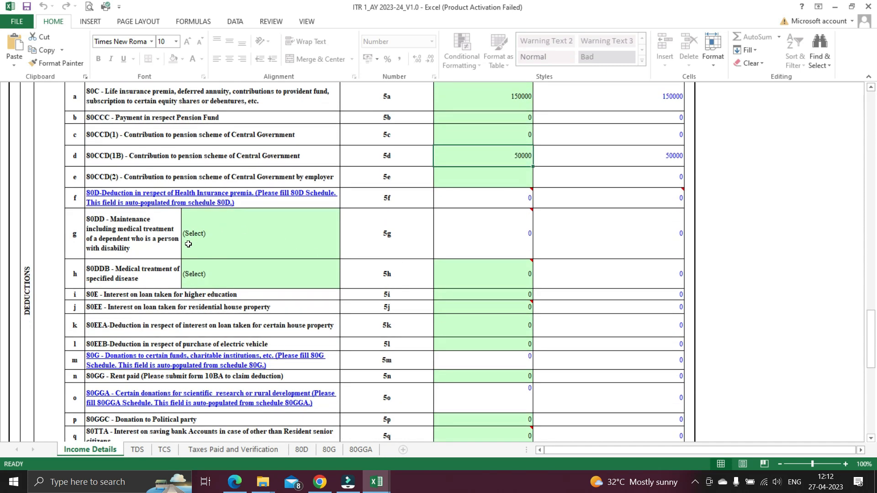
scroll(197, 276, "down", 1)
scroll(198, 282, "down", 1)
scroll(198, 282, "down", 2)
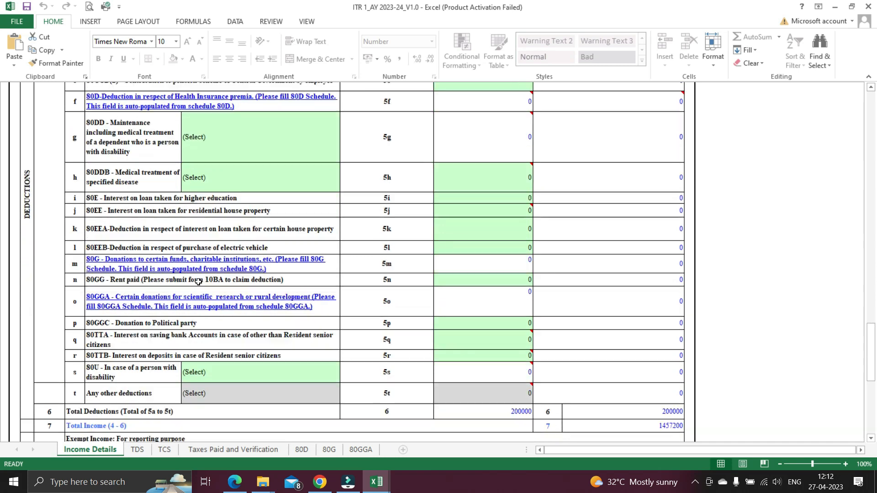
scroll(201, 300, "down", 2)
scroll(201, 300, "down", 2)
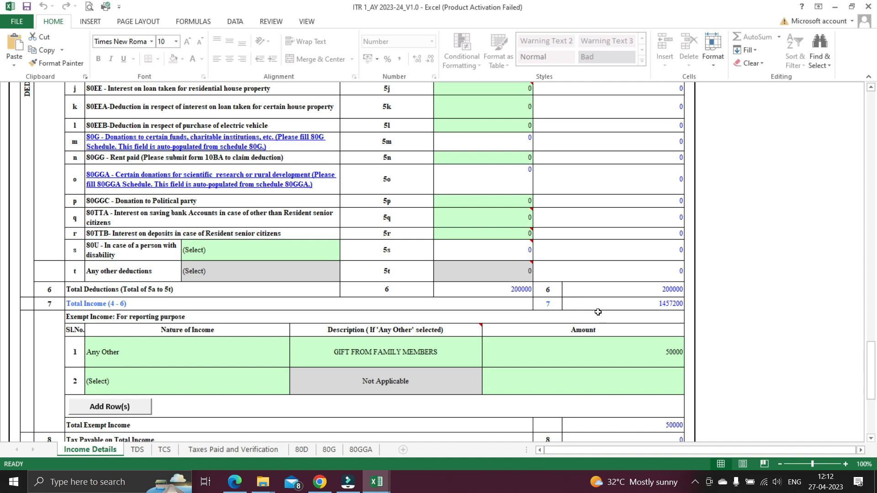
left_click(631, 305)
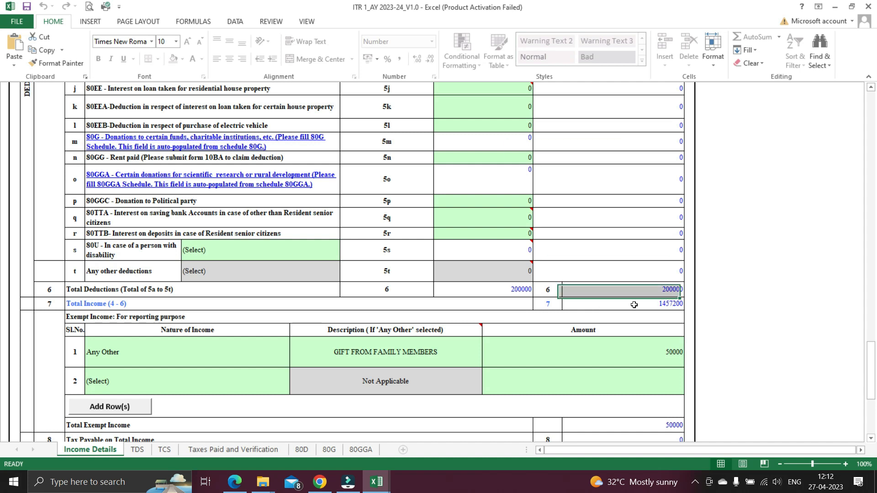
- Look through the nature of income options for the second exempt income row and check the first row's description
scroll(464, 338, "down", 1)
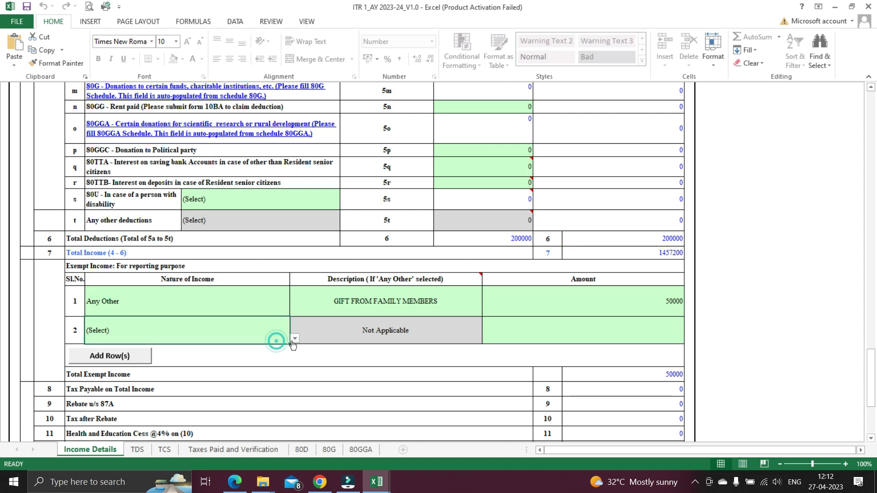
left_click(295, 338)
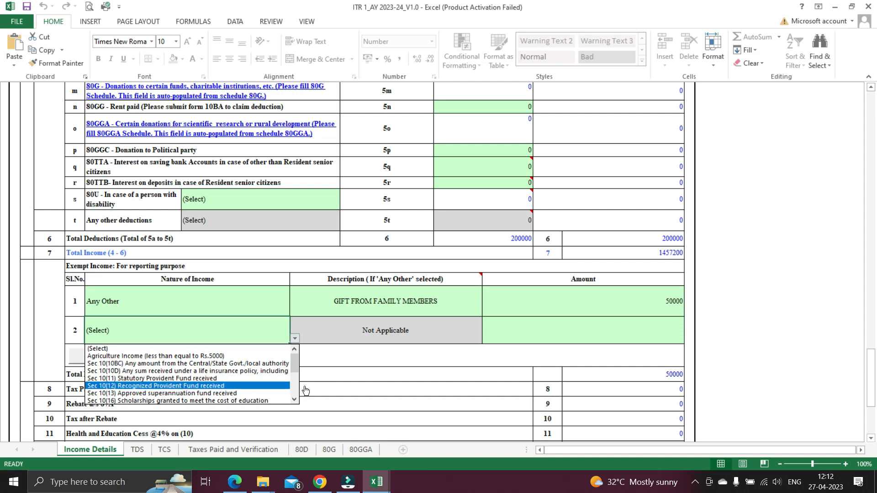
left_click_drag(296, 369, 297, 391)
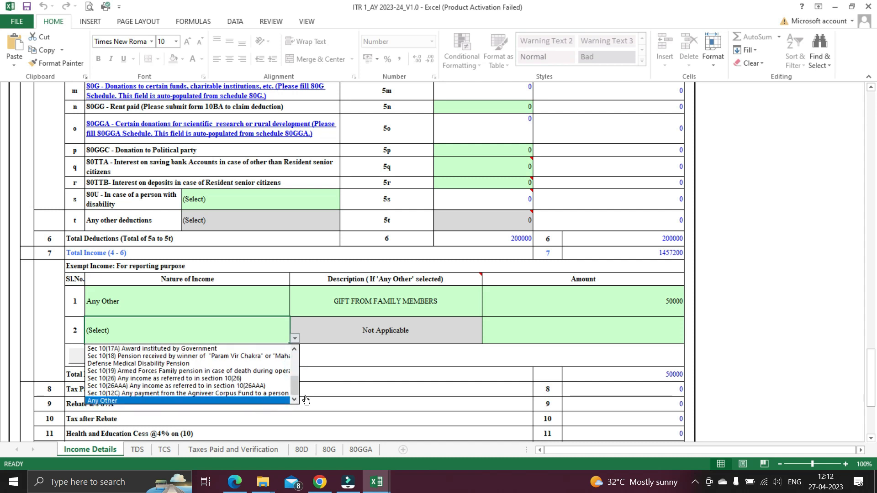
left_click(355, 381)
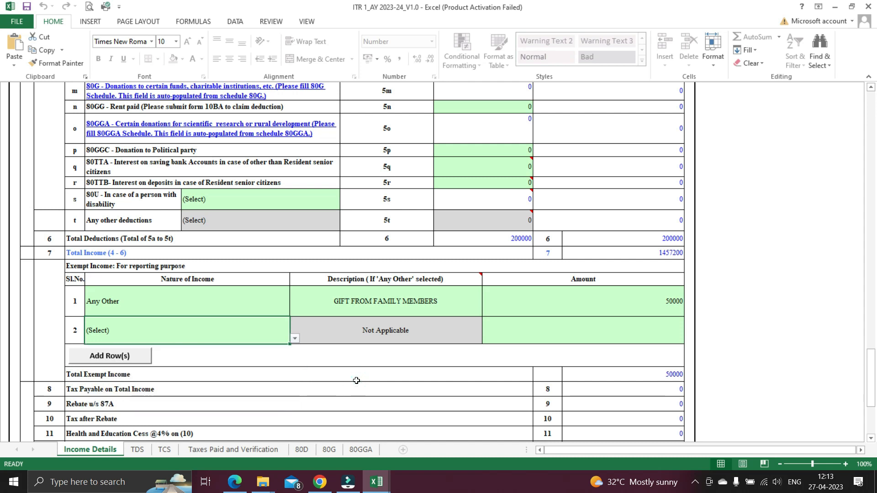
left_click(362, 300)
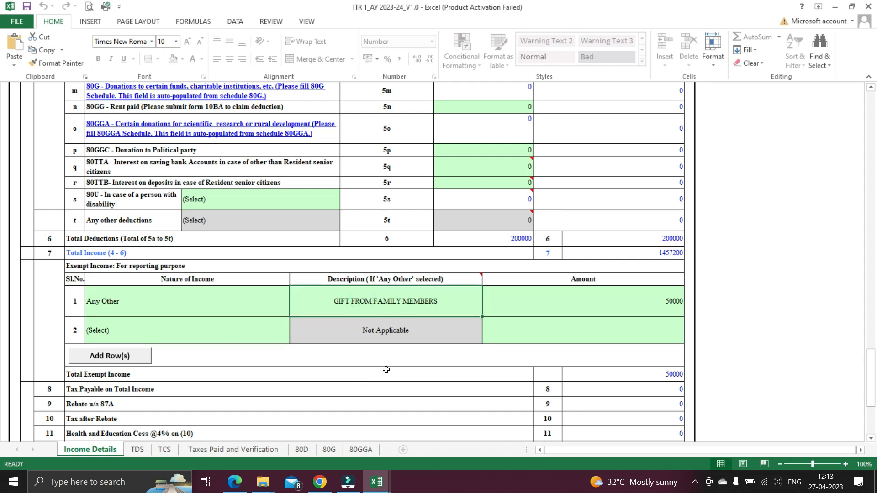
- Review the tax computation rows from tax payable to total tax, fee and interest, and return to the general information section
scroll(386, 369, "down", 5)
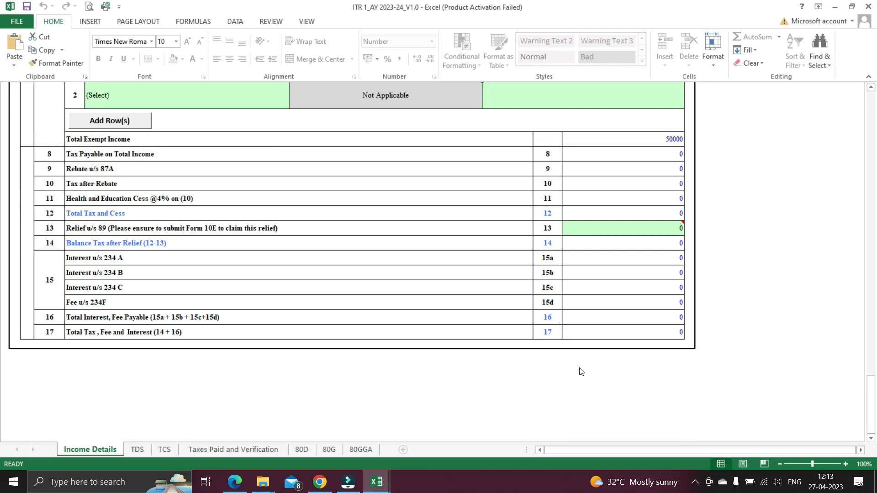
scroll(655, 375, "up", 2)
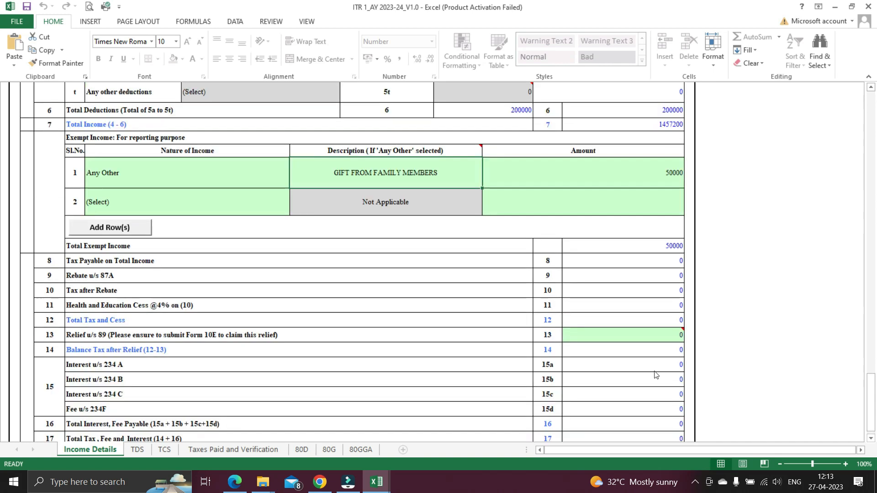
scroll(656, 375, "up", 20)
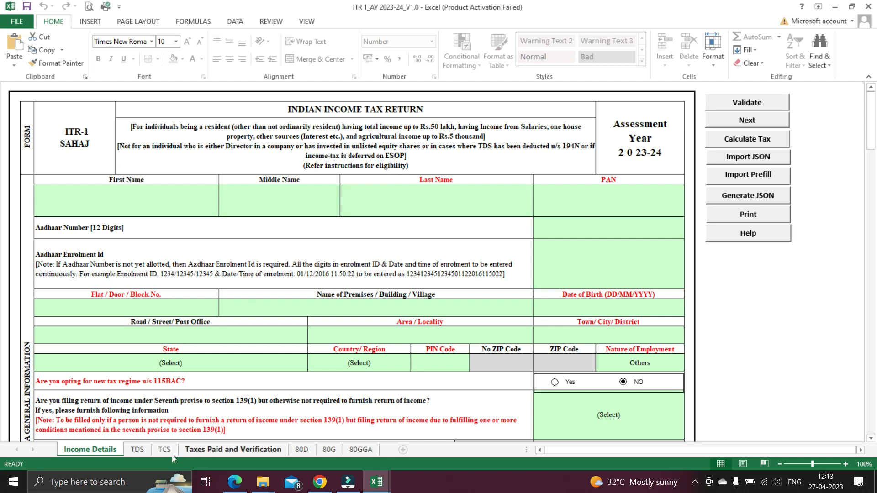
scroll(229, 412, "down", 3)
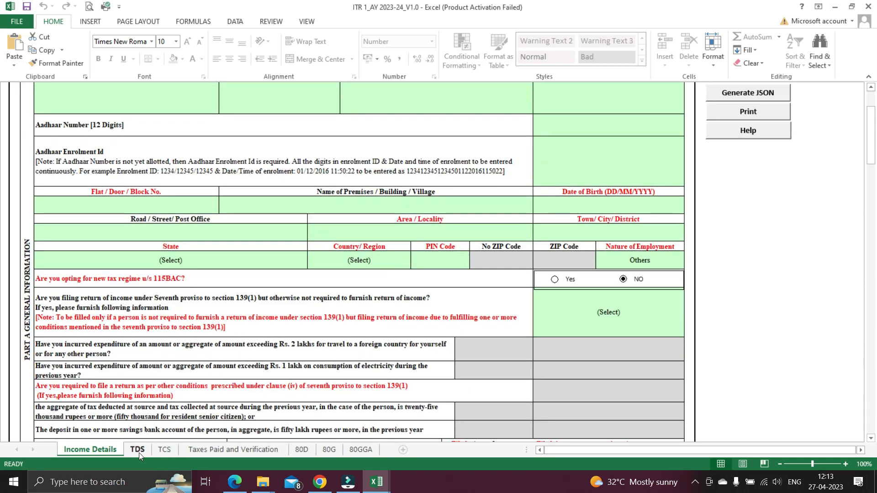
- Review the TDS schedule's fields for tax deducted from salary (Form 16) and from income other than salary (Form 16A)
left_click(137, 449)
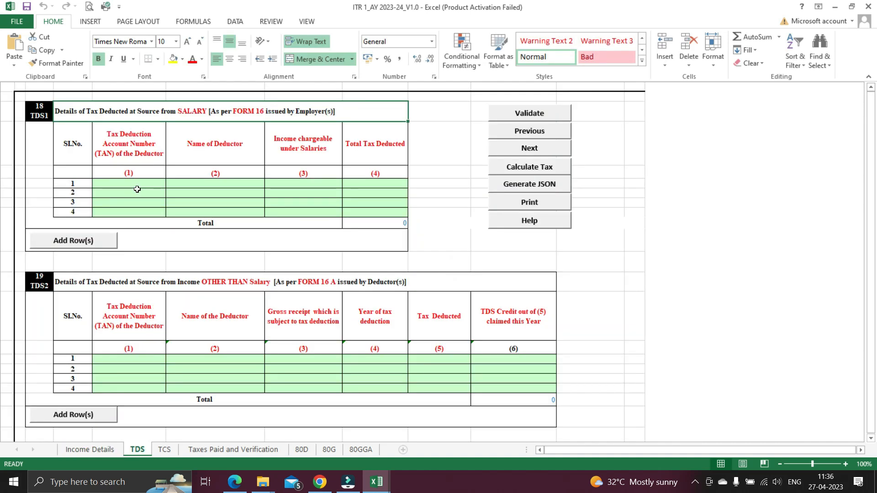
left_click(126, 182)
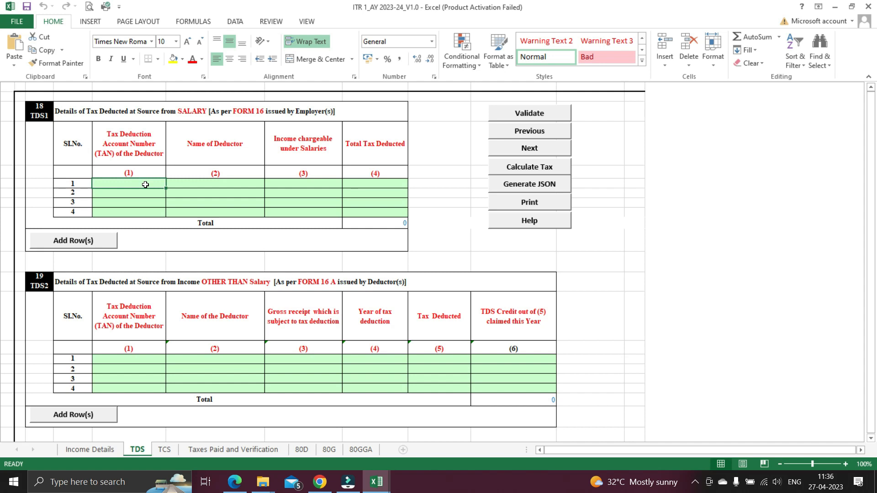
left_click(124, 362)
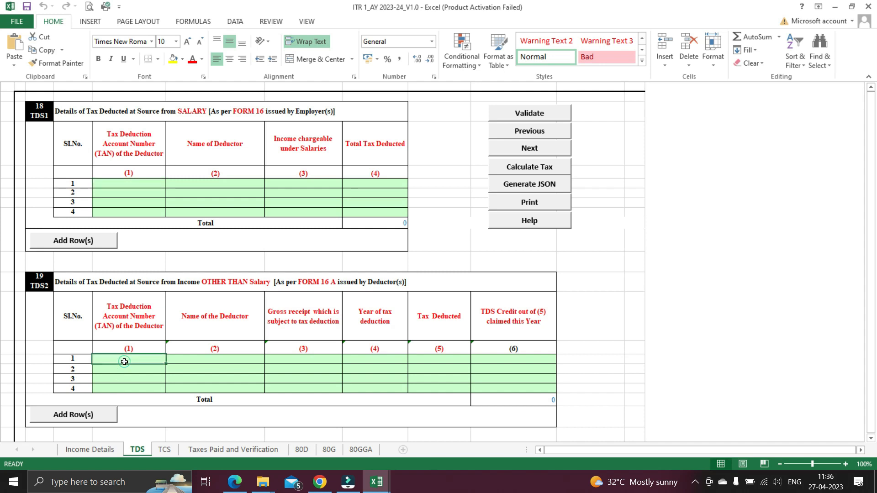
left_click_drag(125, 362, 472, 370)
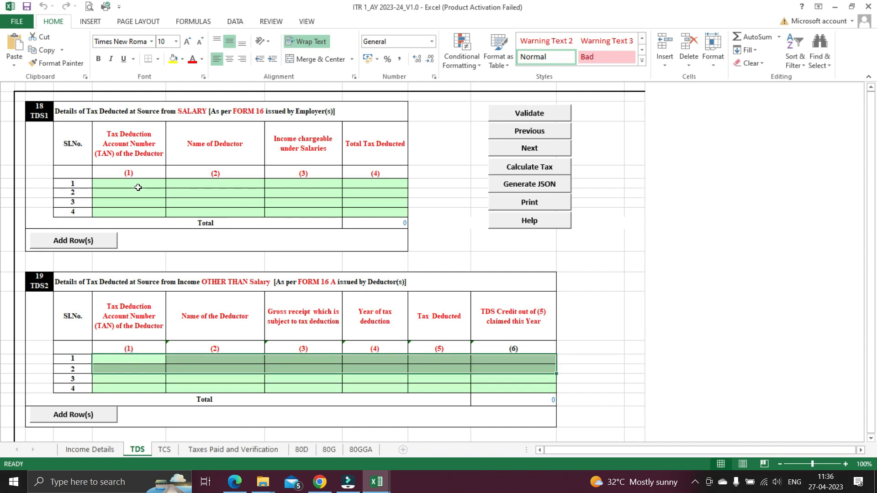
left_click(138, 188)
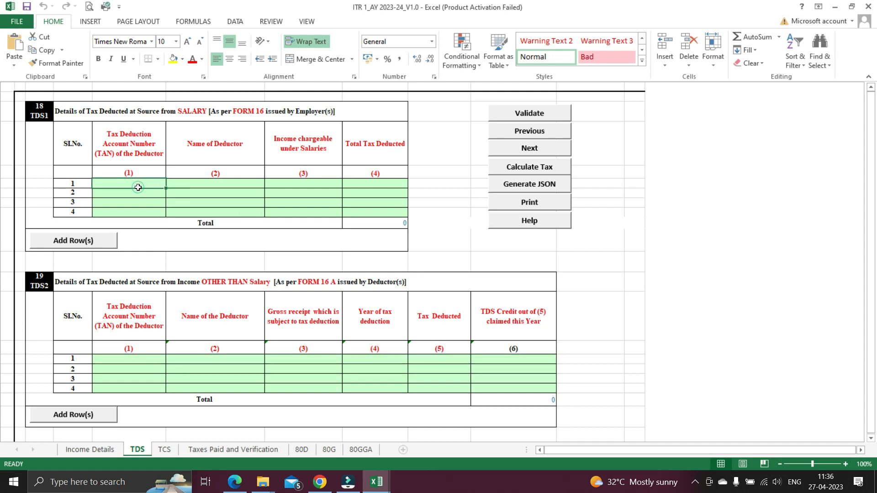
left_click(217, 184)
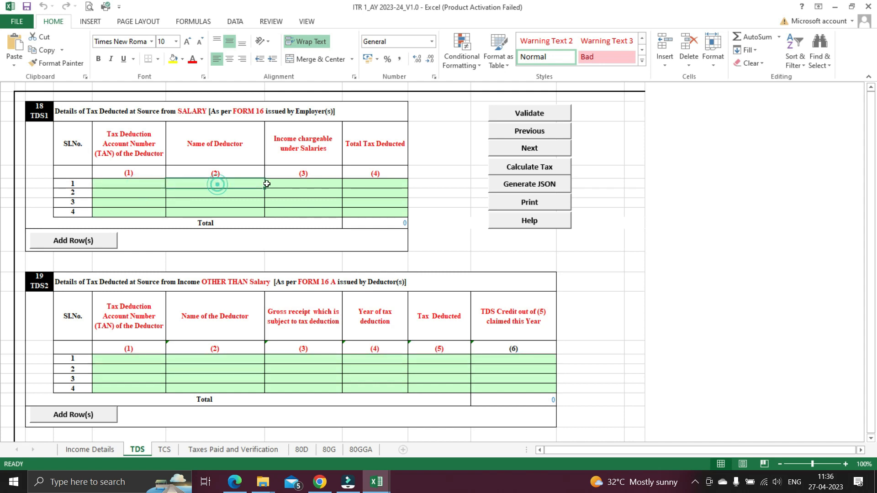
left_click(319, 184)
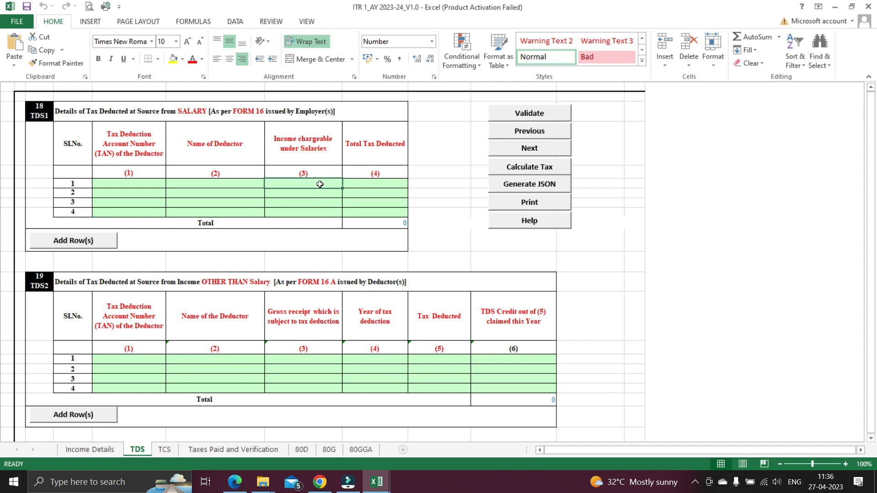
left_click(372, 187)
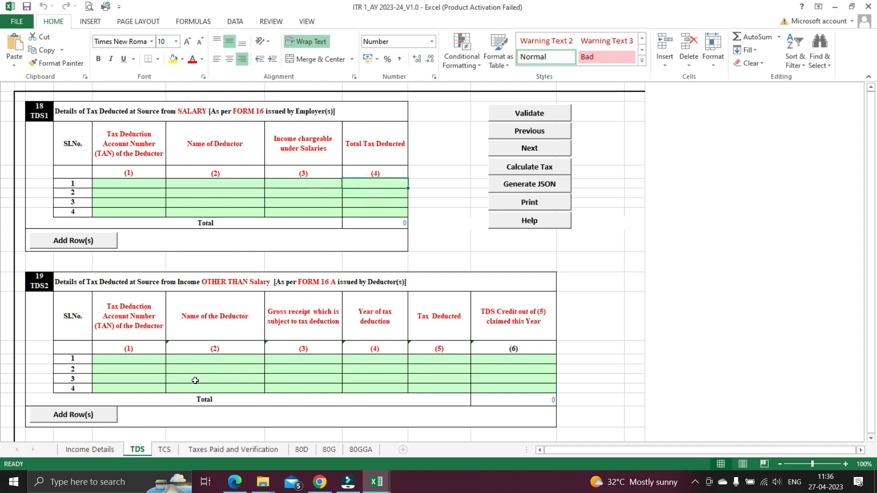
- Review the TCS schedule, including its tax collected and TCS credit claimed columns
left_click(164, 450)
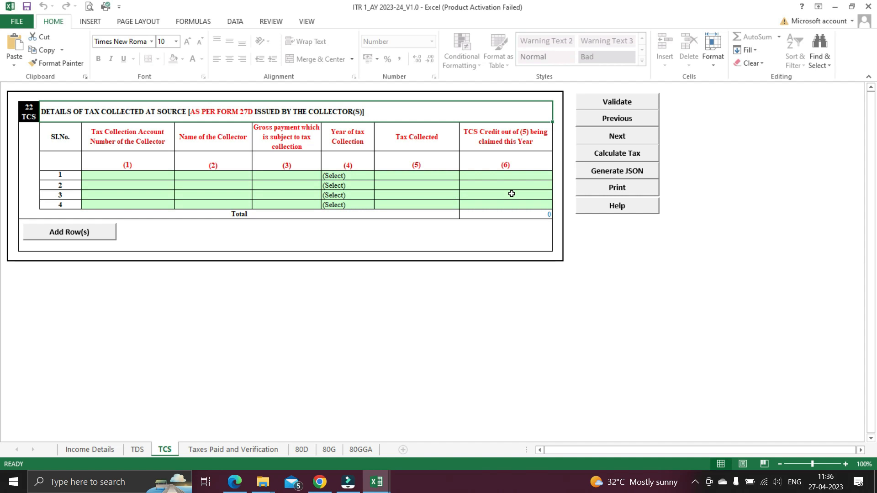
left_click(436, 185)
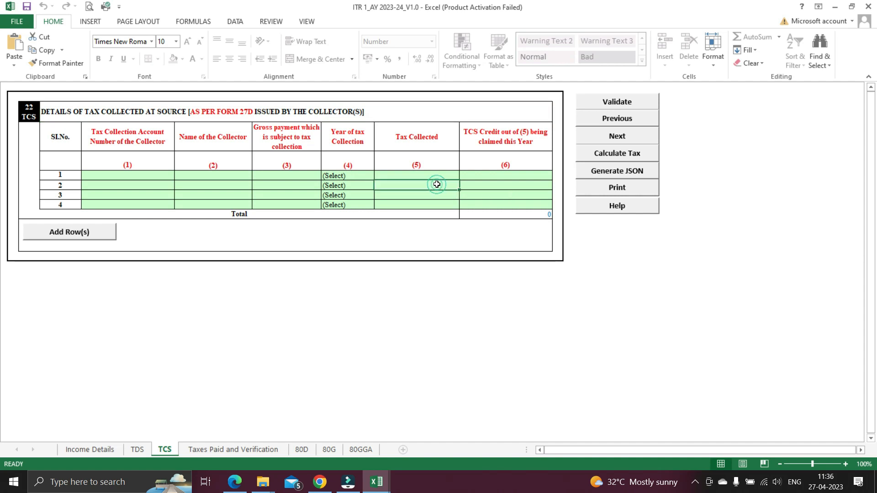
left_click(483, 184)
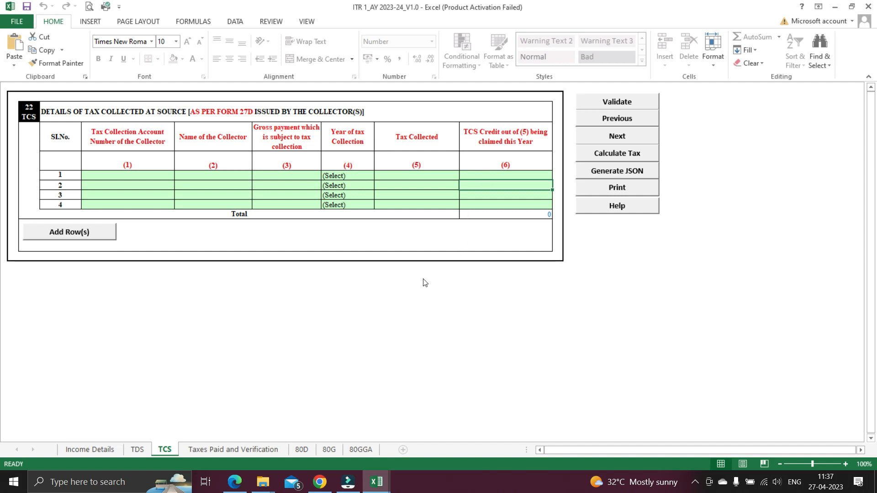
- Review the taxes paid totals, the bank account details with refund selection, and the verification declaration in Taxes Paid and Verification
left_click(223, 446)
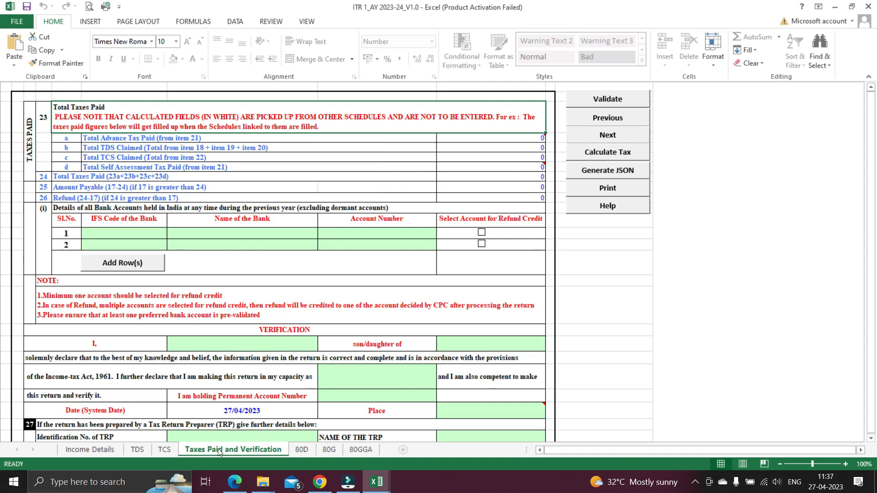
mouse_move(530, 136)
left_click(127, 233)
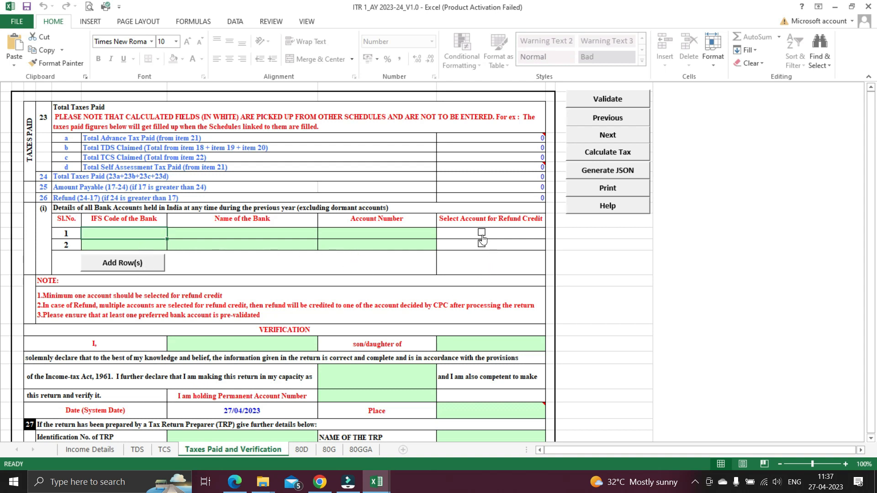
left_click(280, 344)
scroll(391, 344, "down", 1)
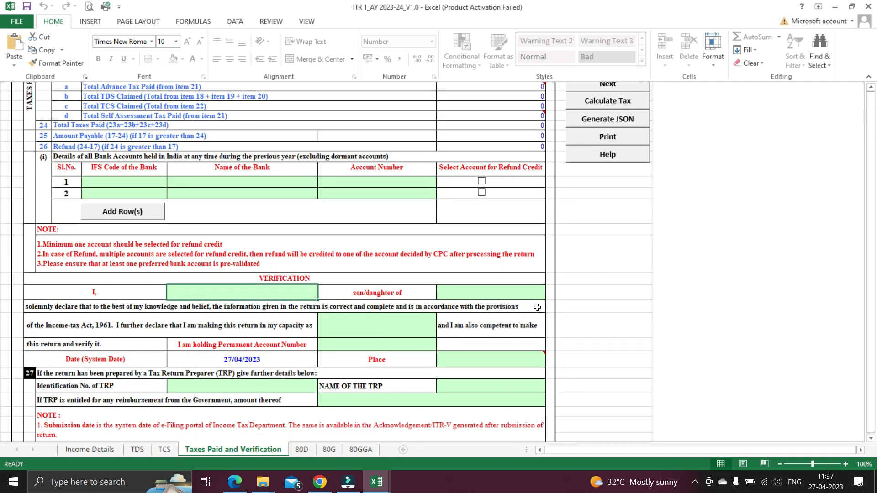
- Check the capacity options offered in the verification declaration, leaving the field blank, and review the rest of the Taxes Paid and Verification sheet
left_click(411, 328)
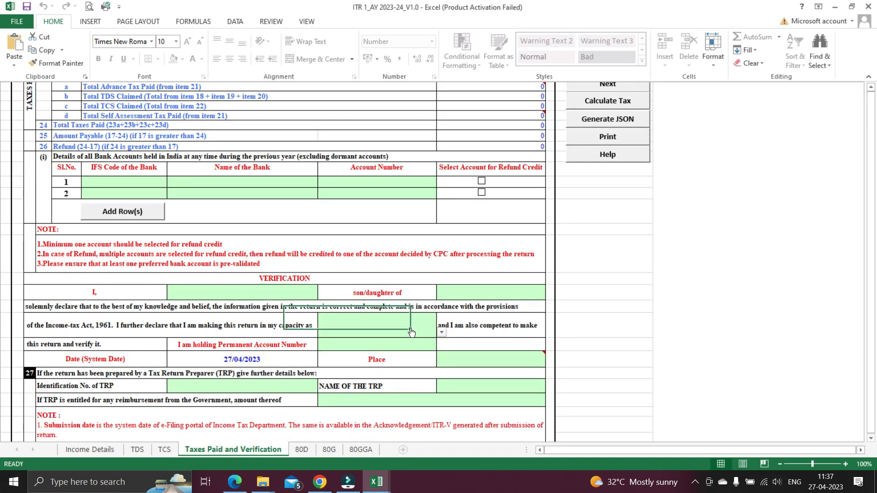
left_click(441, 334)
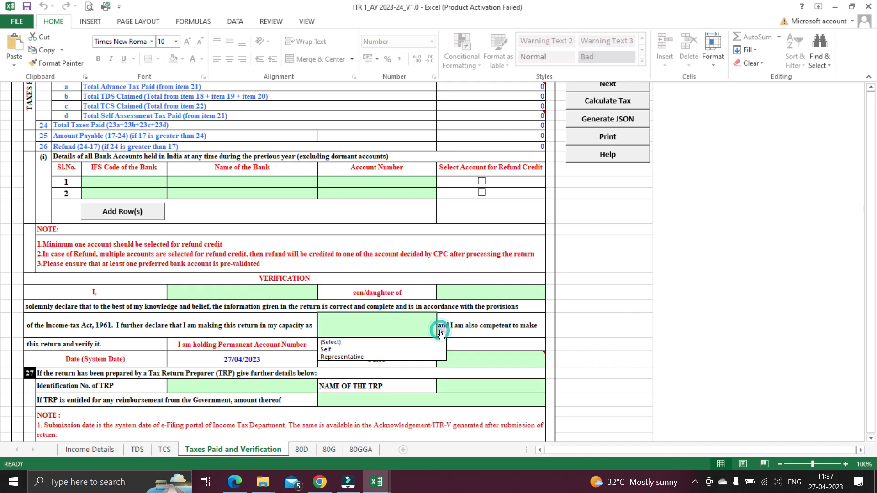
key("Escape")
scroll(523, 343, "down", 2)
scroll(525, 343, "up", 3)
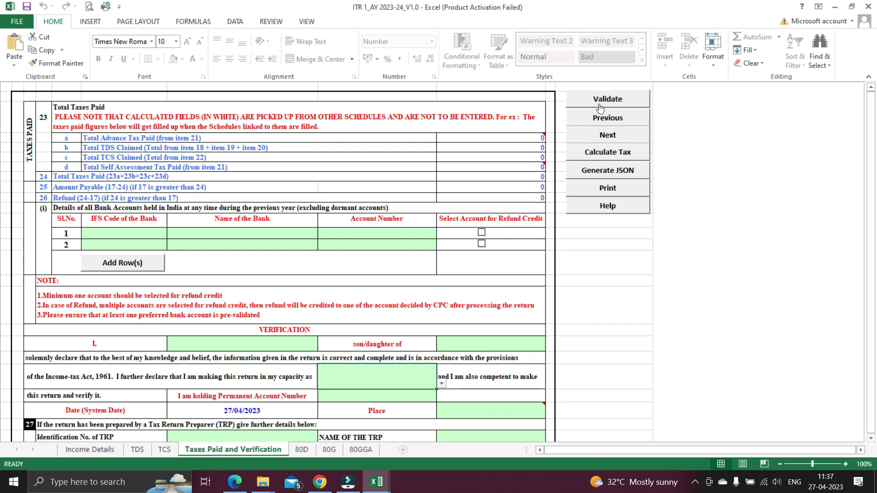
- Review the 80D health insurance, 80G donations and 80GGA scientific research or rural development deduction schedules
left_click(301, 450)
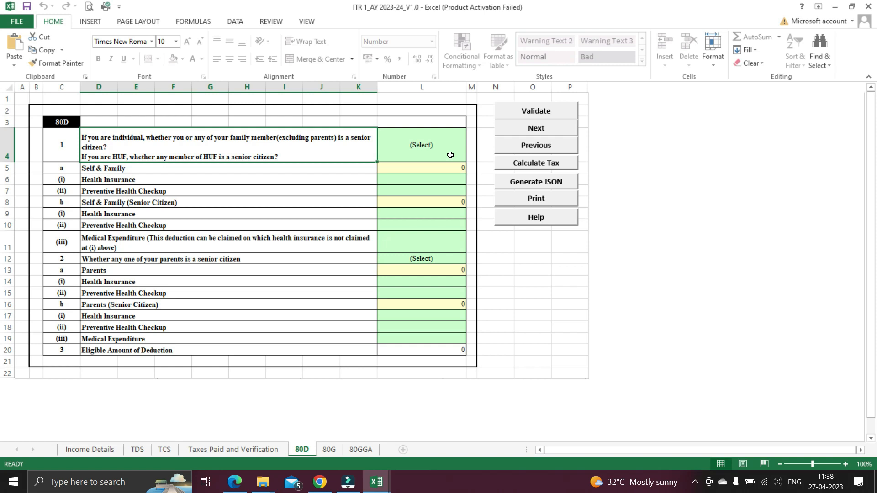
left_click(329, 452)
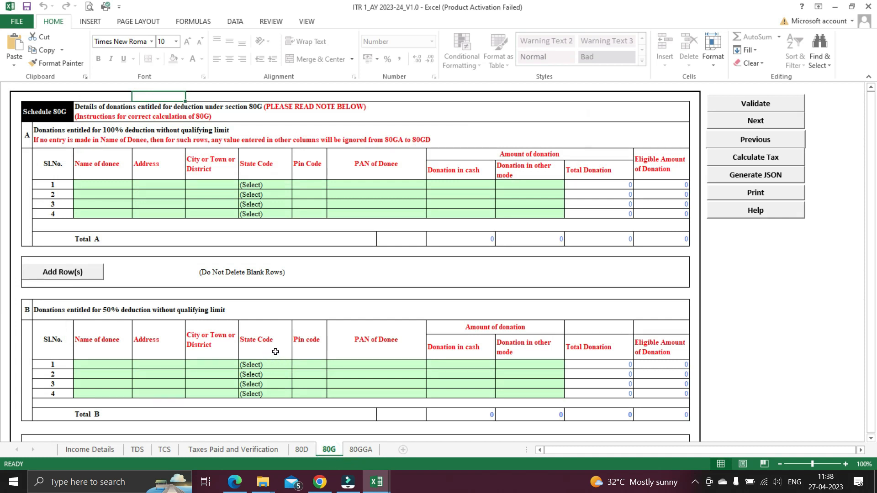
left_click(125, 132)
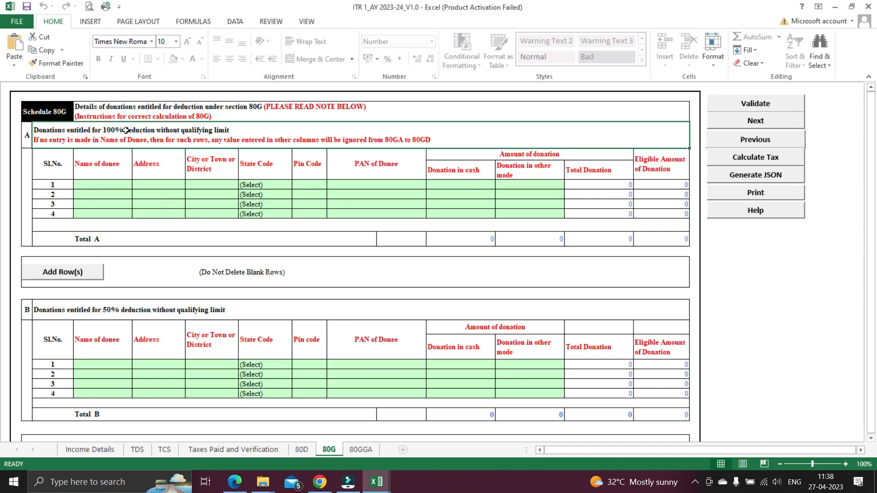
left_click(122, 371)
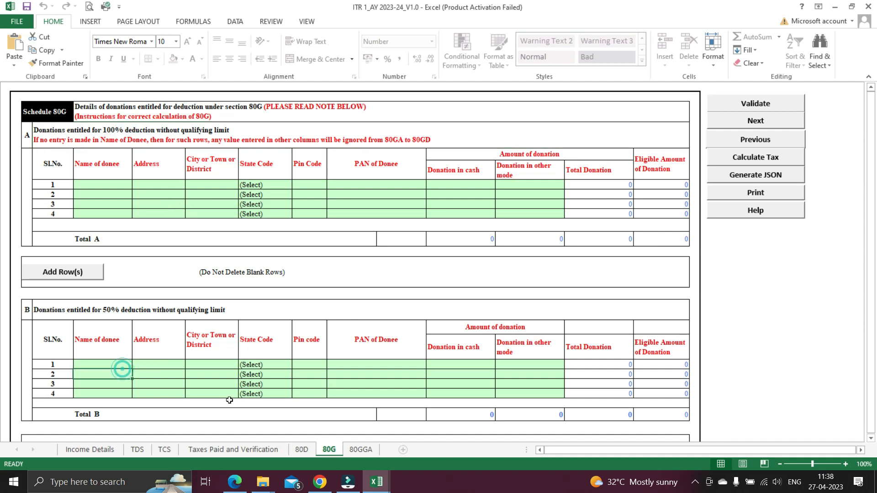
left_click(361, 449)
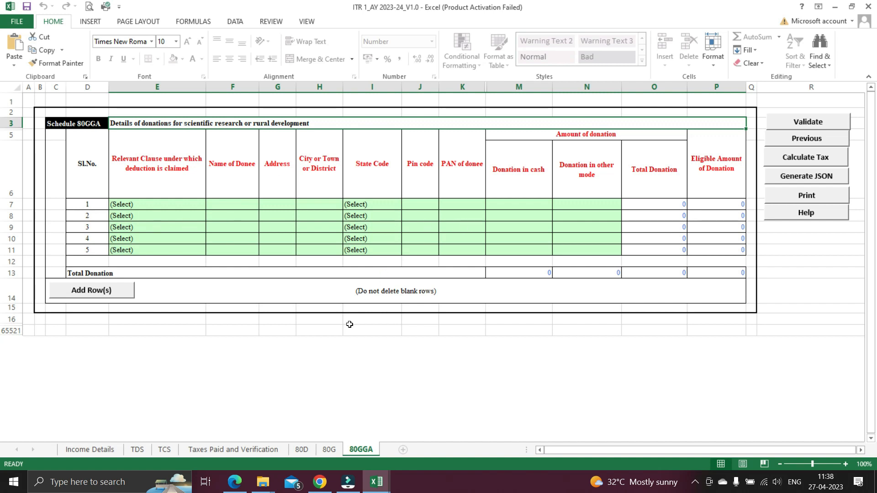
- Return to Taxes Paid and Verification and review its taxes paid totals, verification fields, tax return preparer details and closing notes
left_click(255, 449)
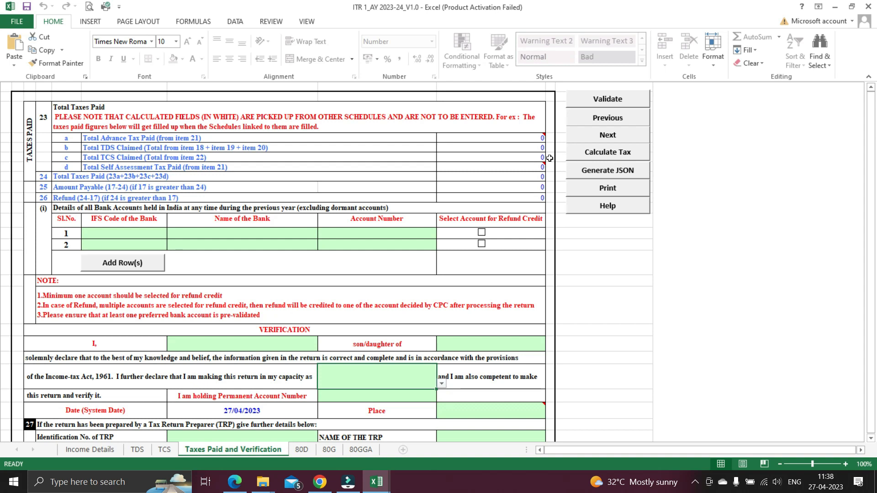
mouse_move(507, 142)
scroll(564, 297, "down", 1)
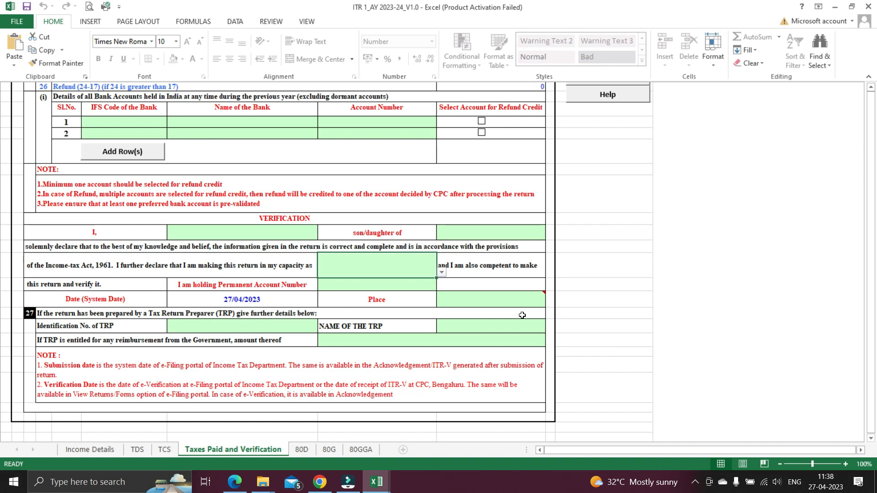
scroll(522, 315, "up", 2)
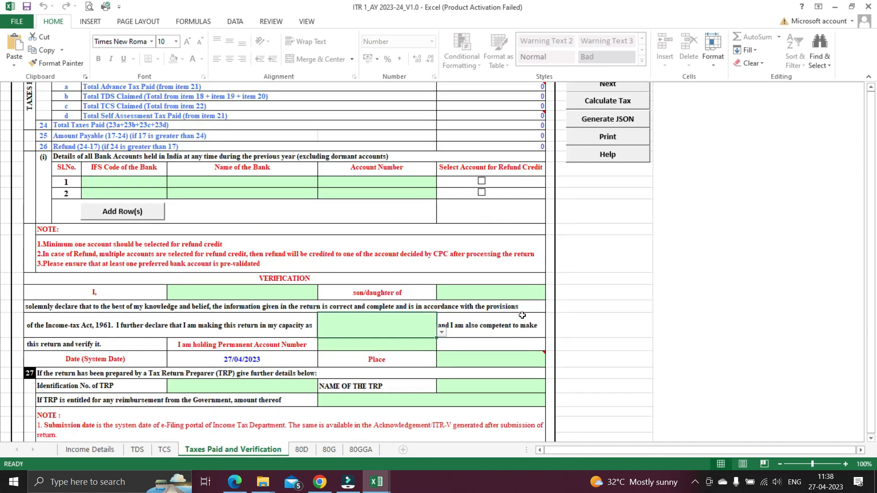